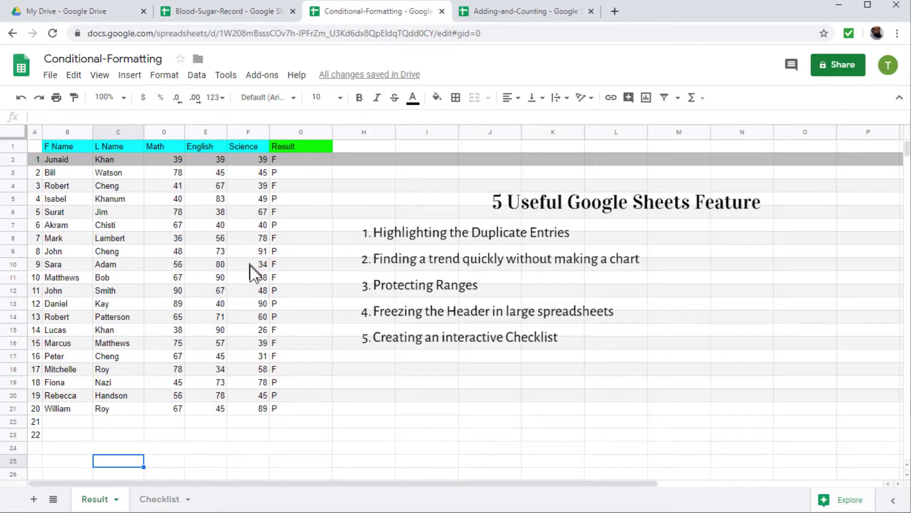
Select the empty cell B22 below the student names
{"action": "left_click", "coordinate": [51, 423]}
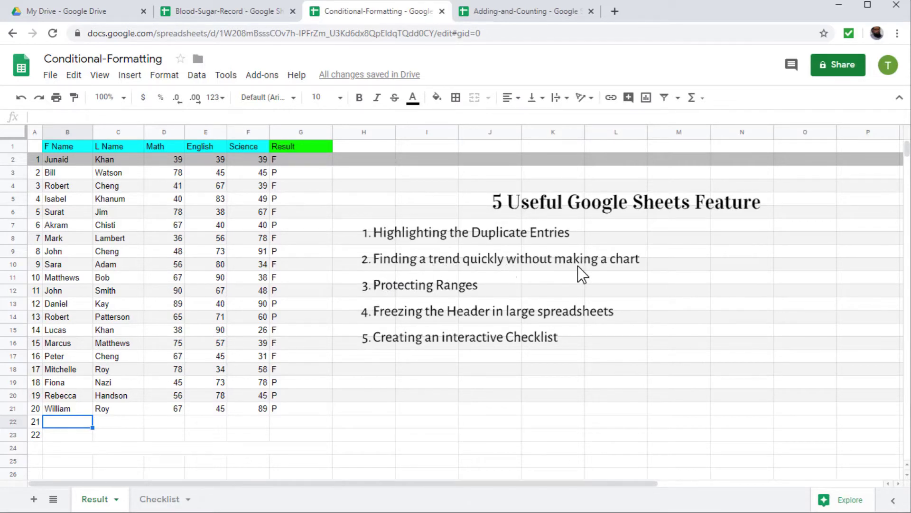
Switch to the Blood-Sugar-Record spreadsheet with Ctrl+Page Up
{"action": "key", "text": "ctrl+Page_Up"}
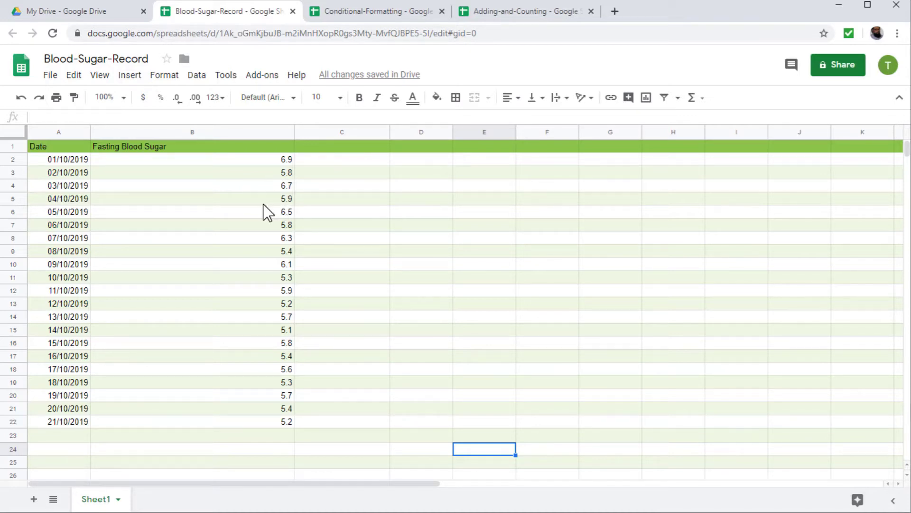
{"action": "left_click", "coordinate": [370, 11]}
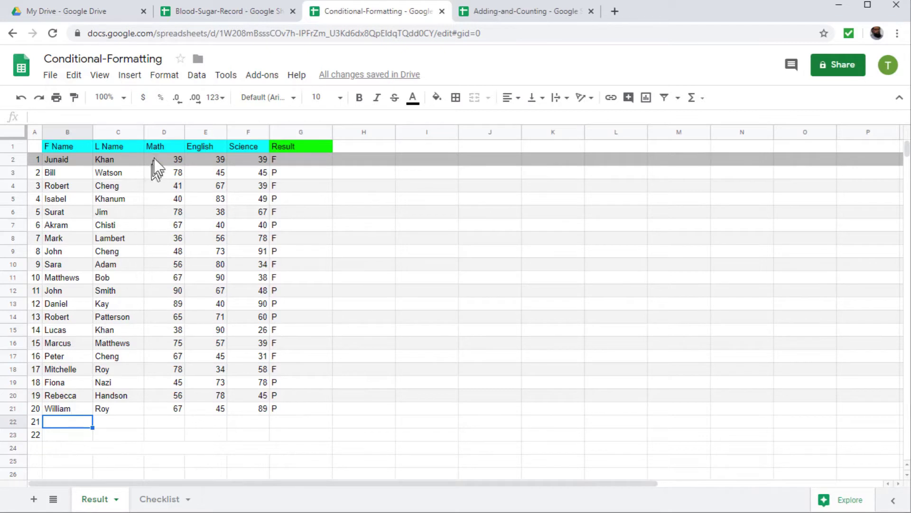
Start a conditional formatting rule and set its range to all of column B
{"action": "left_click", "coordinate": [166, 75]}
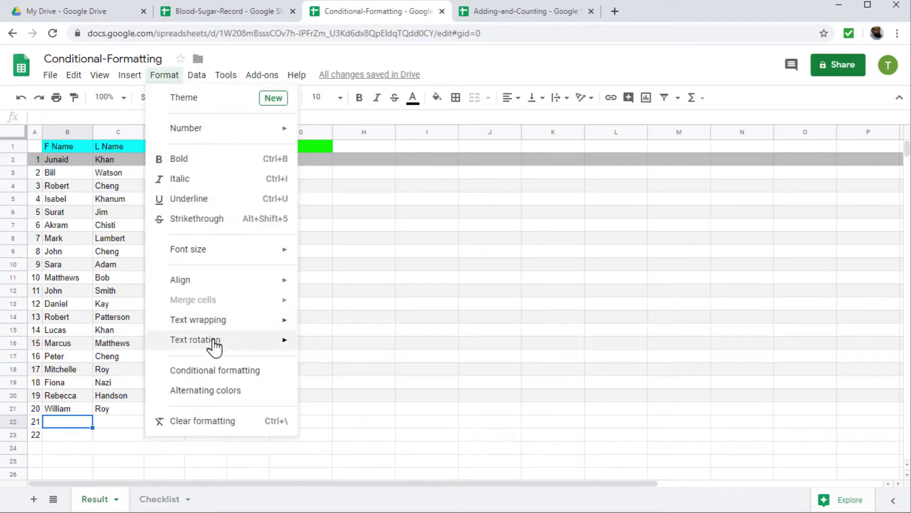
{"action": "left_click", "coordinate": [205, 374]}
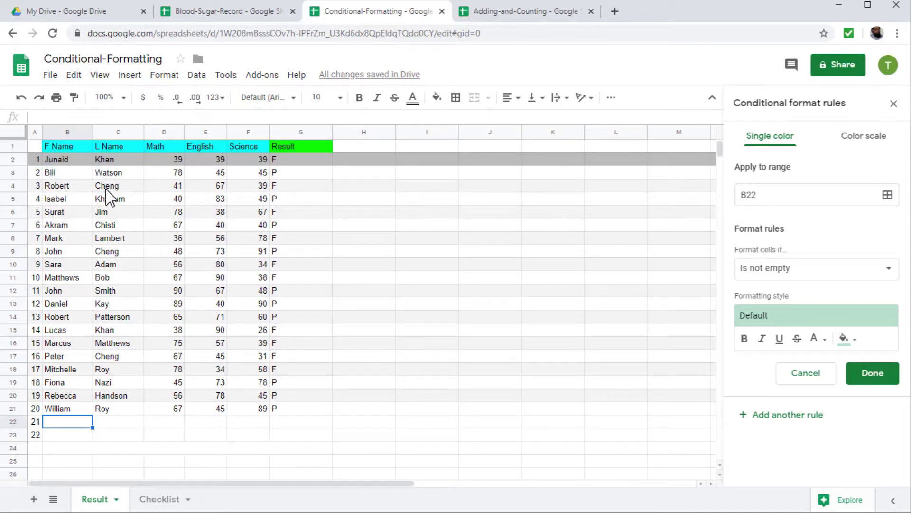
{"action": "left_click", "coordinate": [887, 195]}
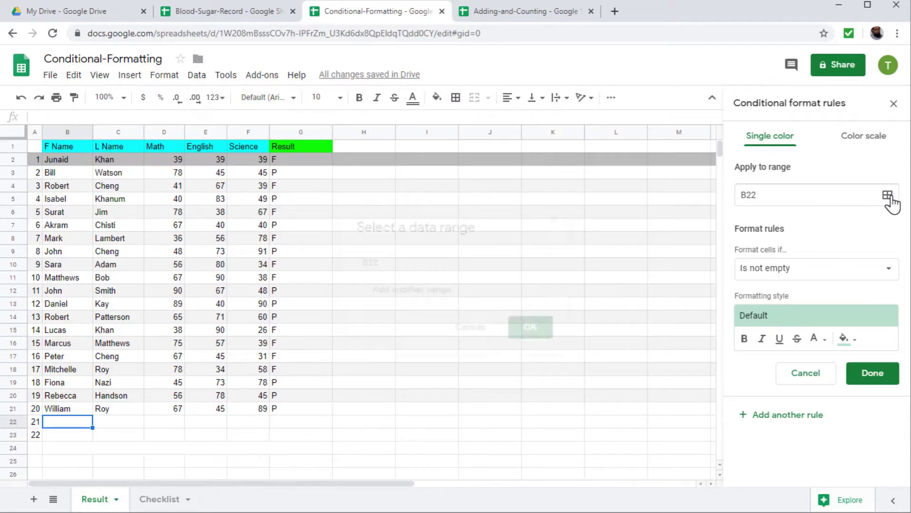
{"action": "left_click", "coordinate": [72, 148]}
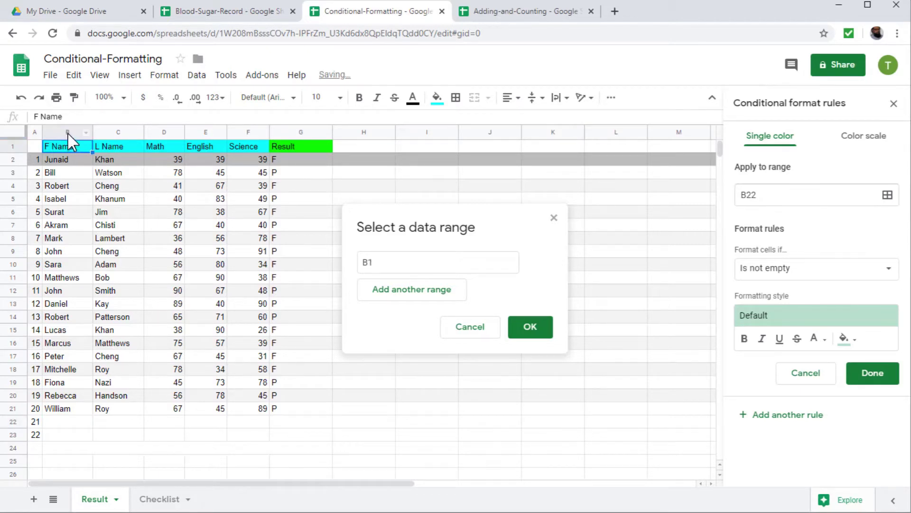
{"action": "left_click", "coordinate": [66, 130]}
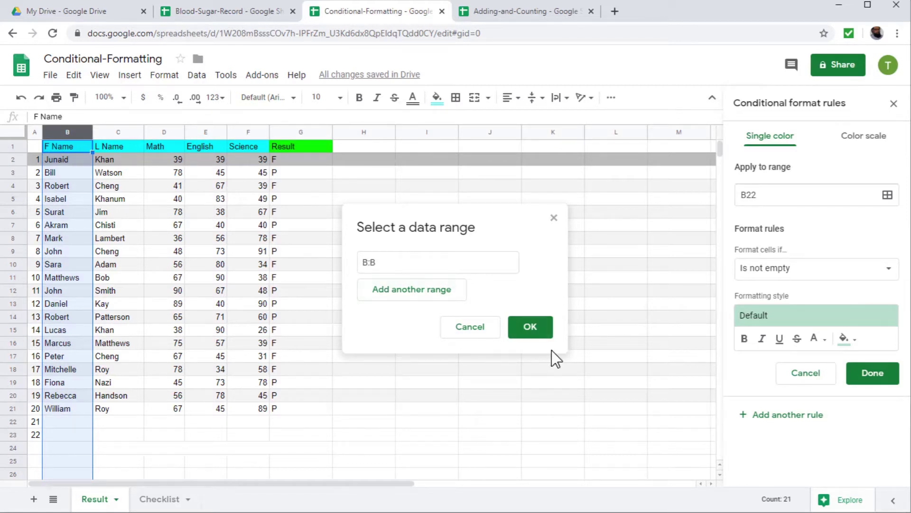
{"action": "left_click", "coordinate": [535, 327]}
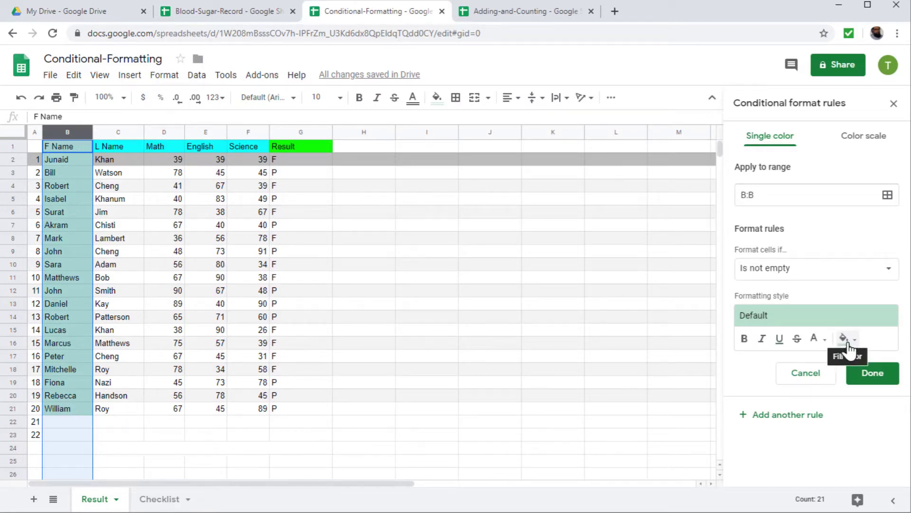
Set the rule to custom formula =countif(b:b,b1)>1, fixing the semicolon separator to a comma
{"action": "left_click", "coordinate": [807, 276]}
{"action": "left_click_drag", "start_coordinate": [857, 269], "coordinate": [859, 400]}
{"action": "left_click", "coordinate": [808, 497]}
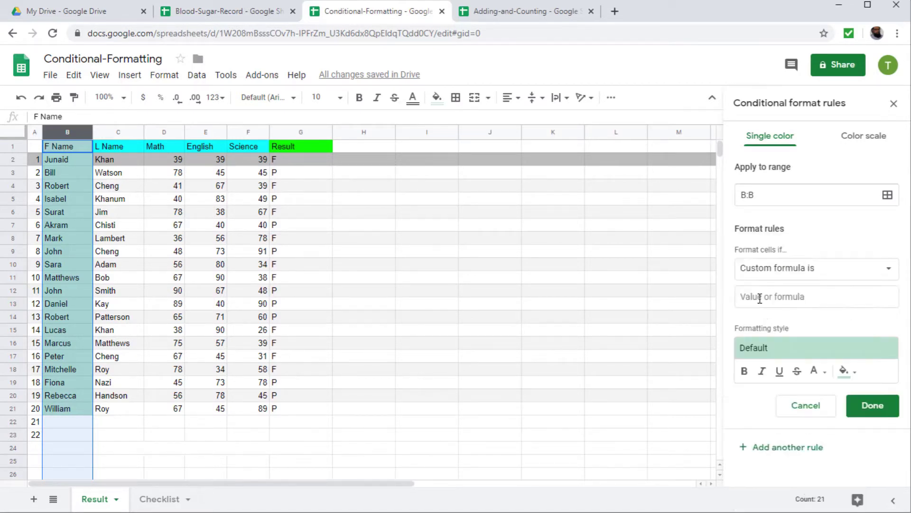
{"action": "left_click", "coordinate": [759, 298]}
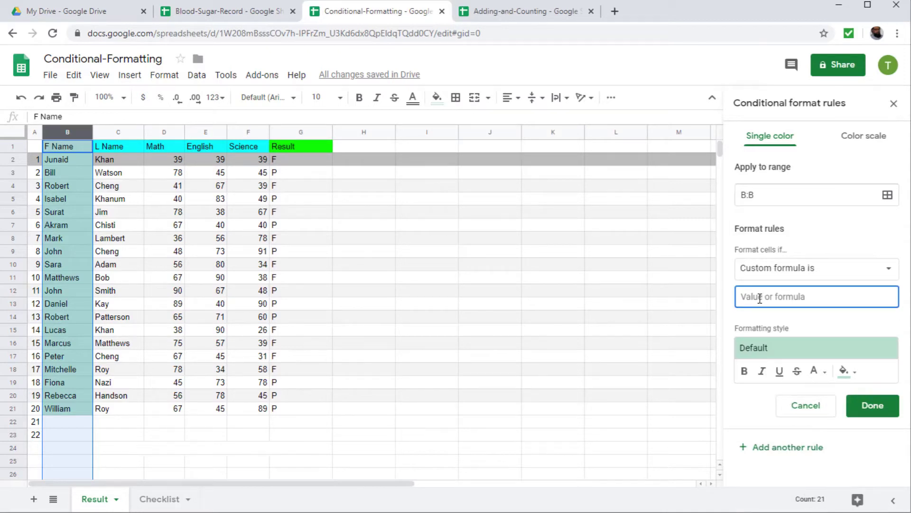
{"action": "type", "text": "=countif(b:b,"}
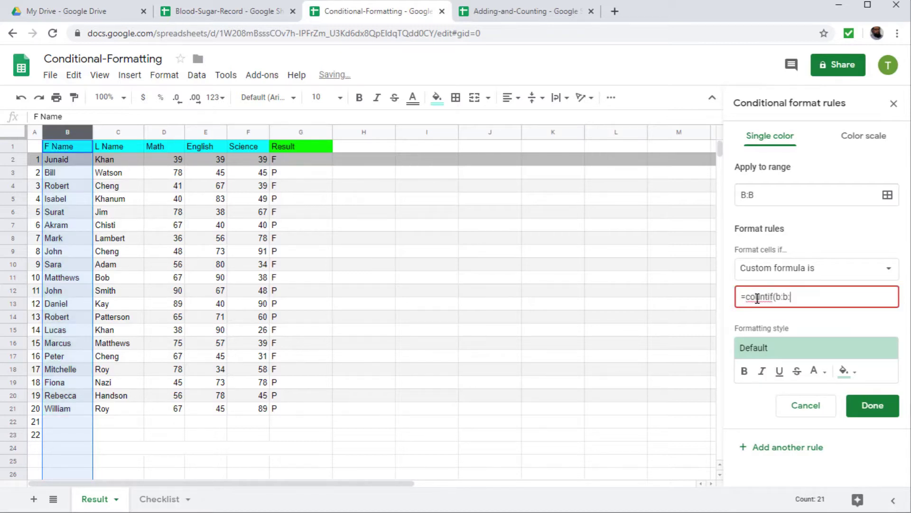
{"action": "type", "text": ";b1)"}
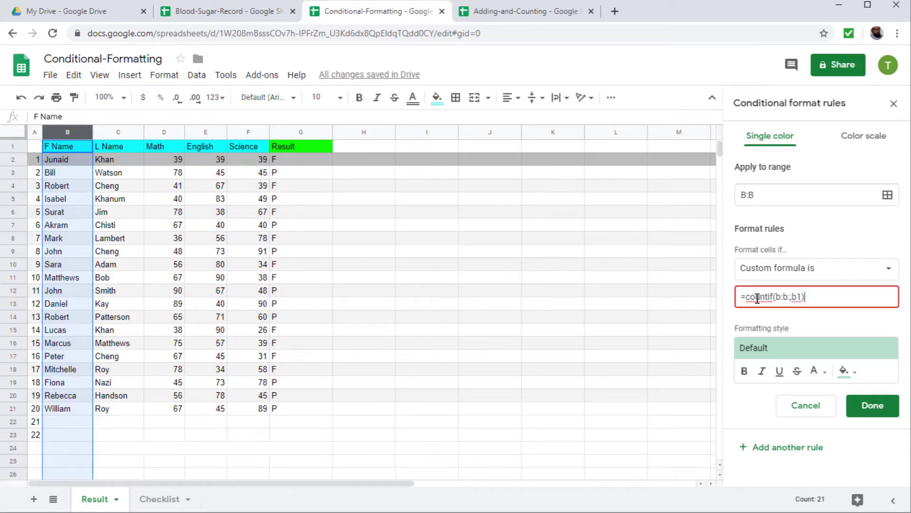
{"action": "type", "text": ">1"}
{"action": "left_click", "coordinate": [792, 296]}
{"action": "key", "text": "BackSpace"}
{"action": "type", "text": ","}
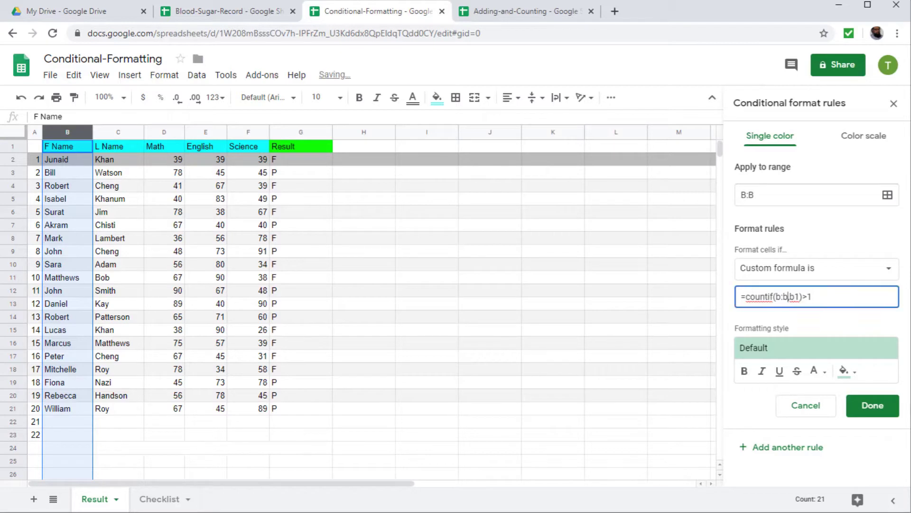
{"action": "left_click", "coordinate": [801, 296]}
{"action": "left_click", "coordinate": [812, 296]}
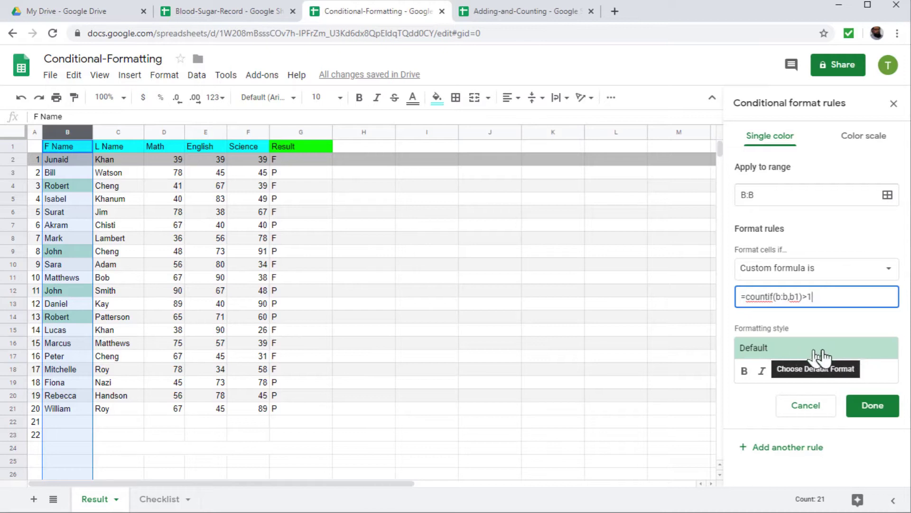
Give the duplicate-name rule a yellow fill colour
{"action": "left_click", "coordinate": [878, 360]}
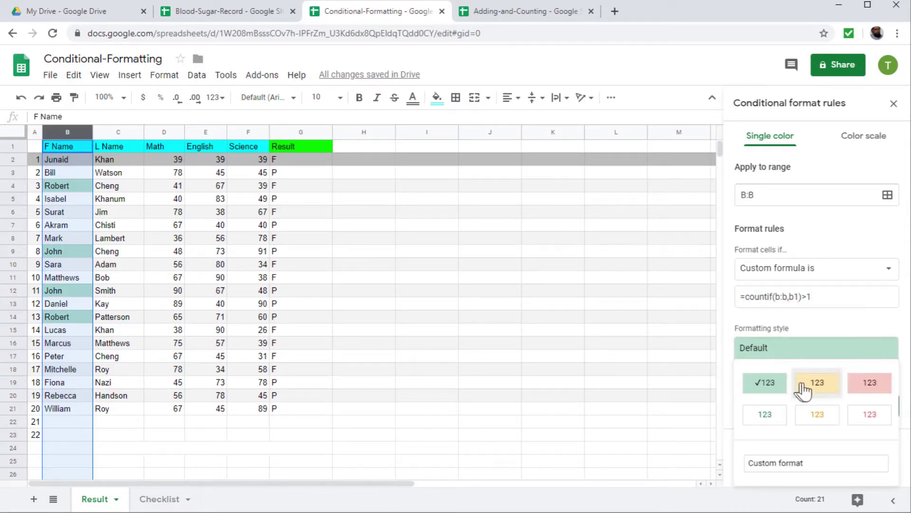
{"action": "left_click", "coordinate": [810, 361]}
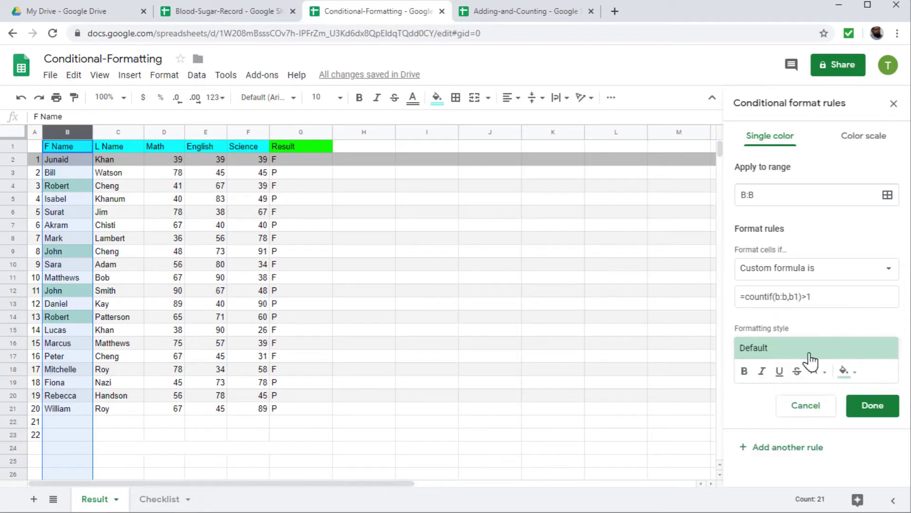
{"action": "left_click", "coordinate": [845, 372]}
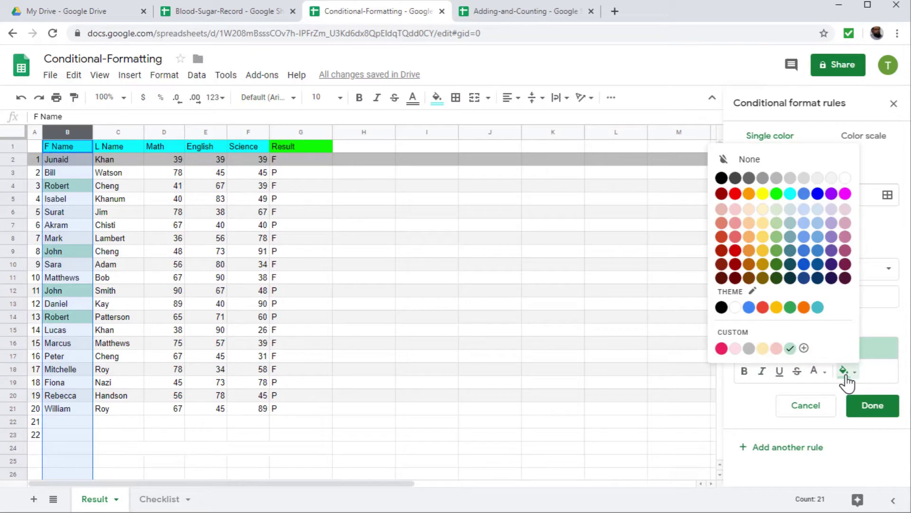
{"action": "left_click", "coordinate": [764, 194]}
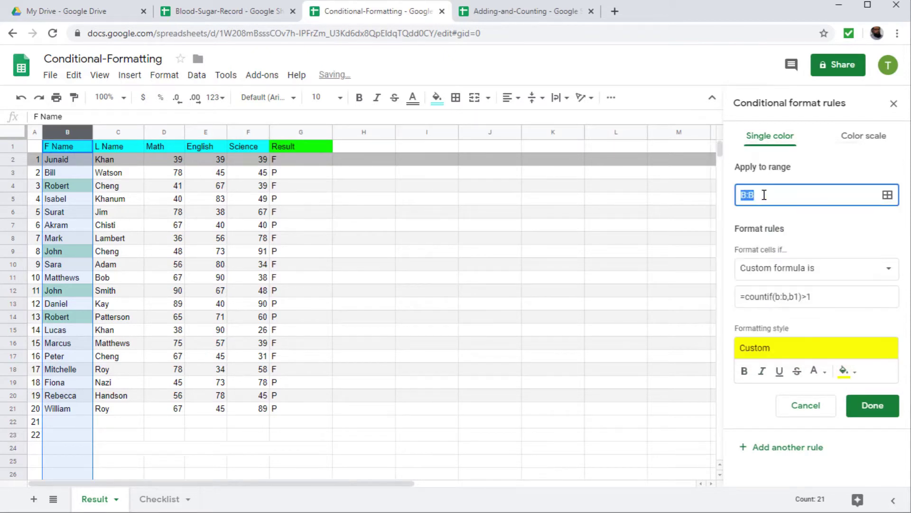
Save the column B rule and add a column C rule with formula =countif(c:c,c1)>1
{"action": "left_click", "coordinate": [873, 409]}
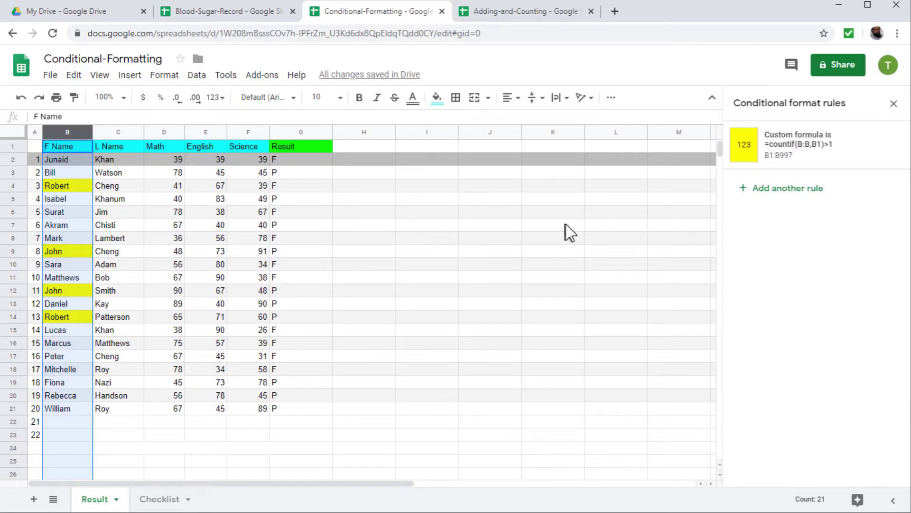
{"action": "left_click", "coordinate": [118, 131]}
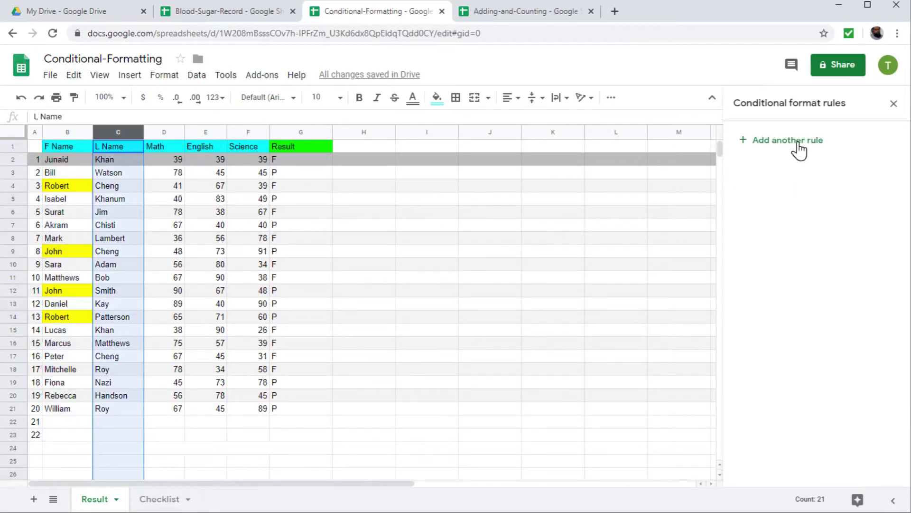
{"action": "left_click", "coordinate": [798, 149]}
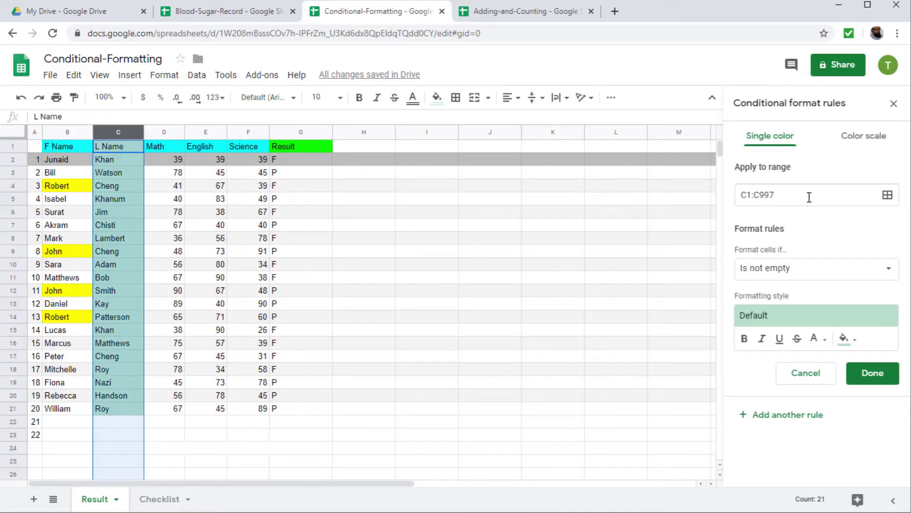
{"action": "left_click", "coordinate": [800, 278]}
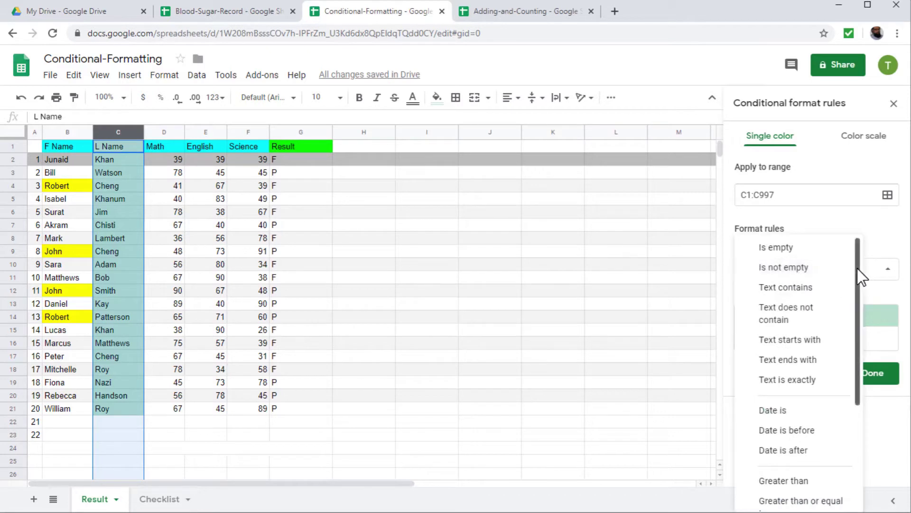
{"action": "left_click_drag", "start_coordinate": [857, 269], "coordinate": [871, 412]}
{"action": "left_click", "coordinate": [836, 497]}
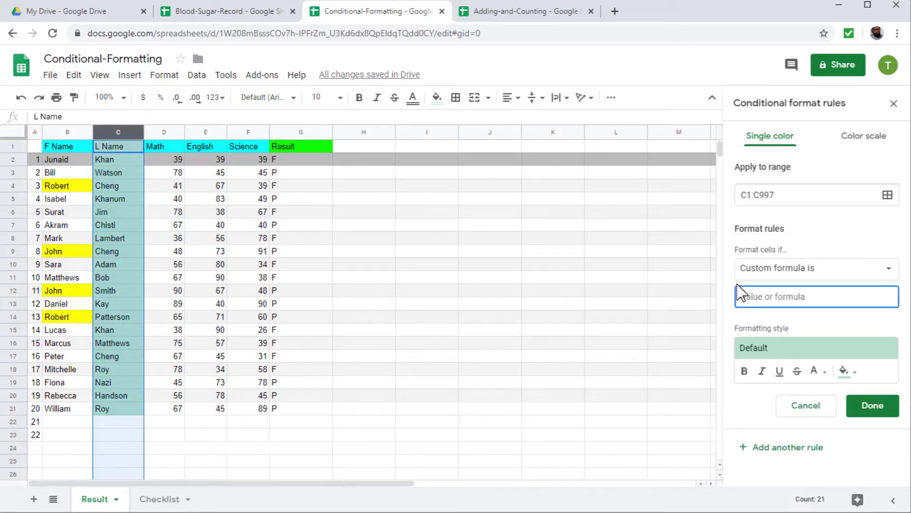
{"action": "type", "text": "=countif(c:c,c1"}
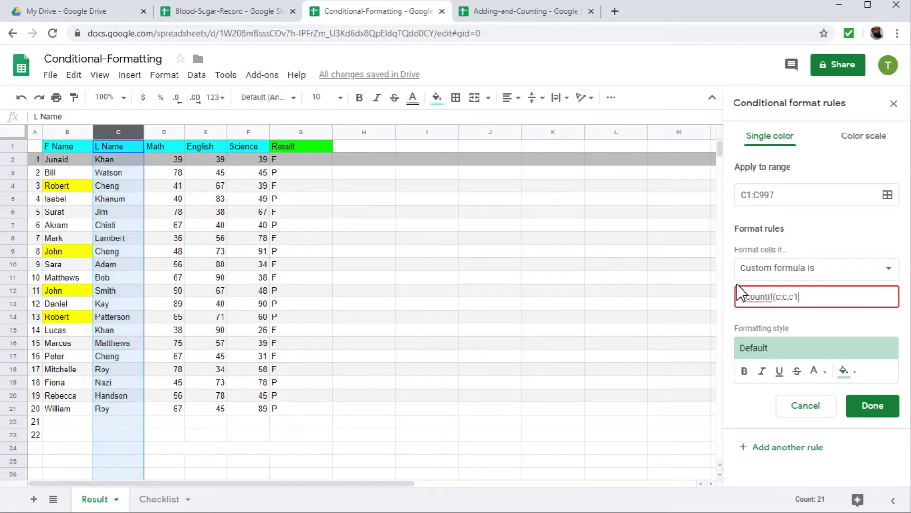
{"action": "type", "text": ")>"}
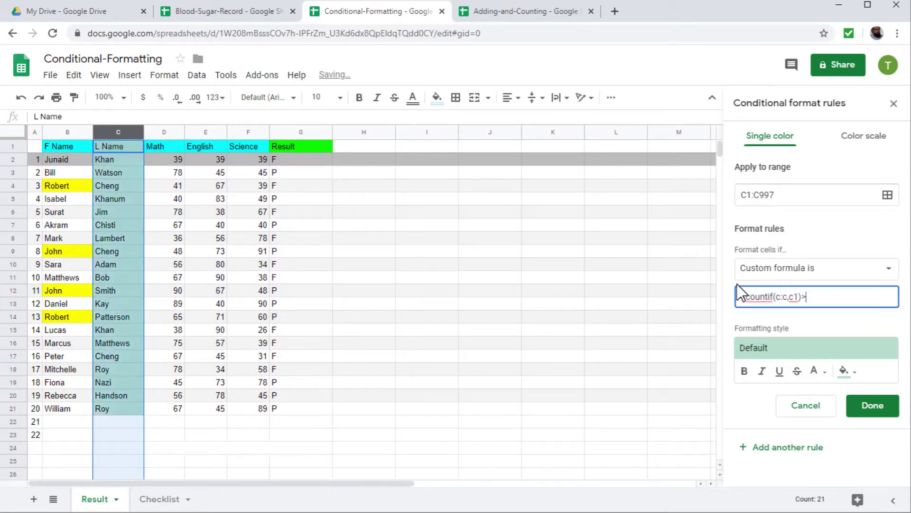
{"action": "type", "text": "1"}
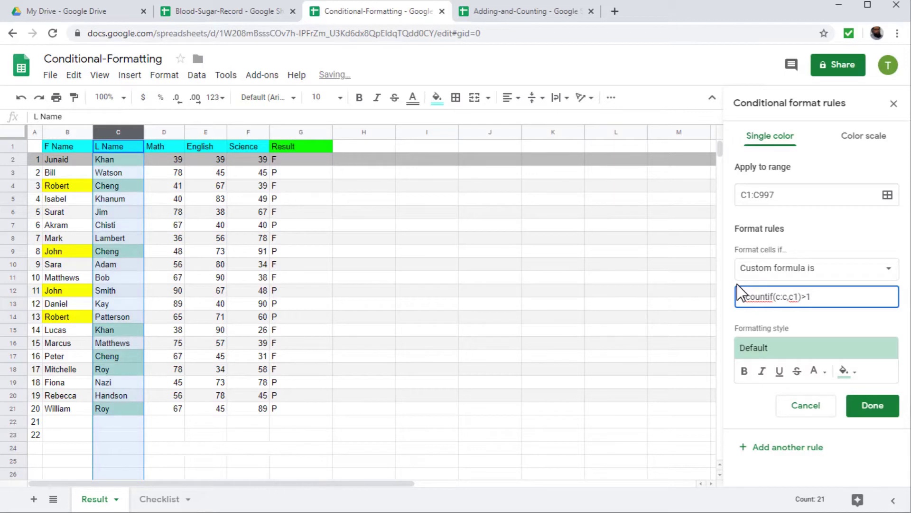
Style duplicate last names with red fill and white text, and save the rule
{"action": "left_click", "coordinate": [846, 372]}
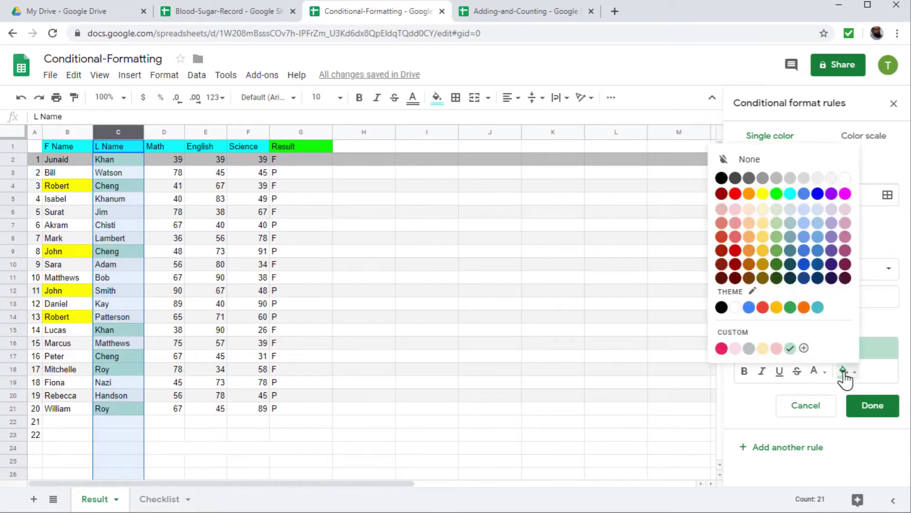
{"action": "left_click", "coordinate": [737, 198]}
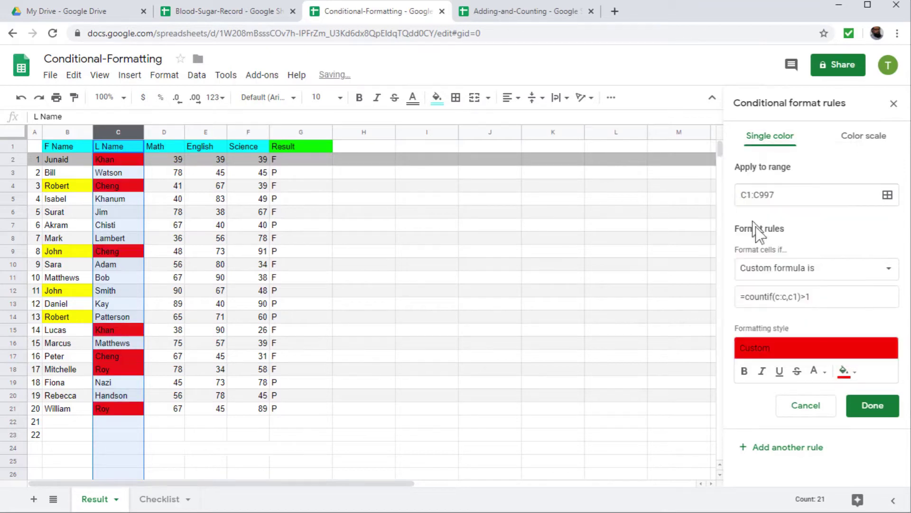
{"action": "left_click", "coordinate": [815, 372]}
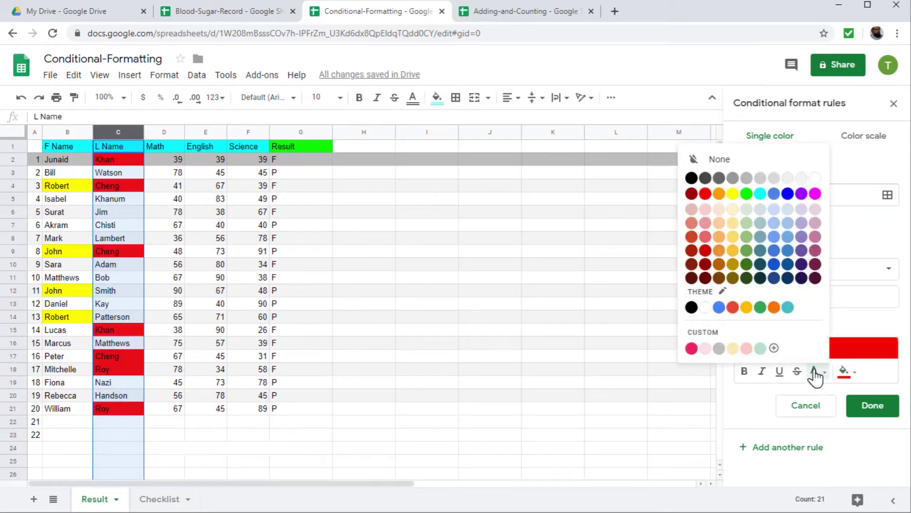
{"action": "left_click", "coordinate": [815, 178]}
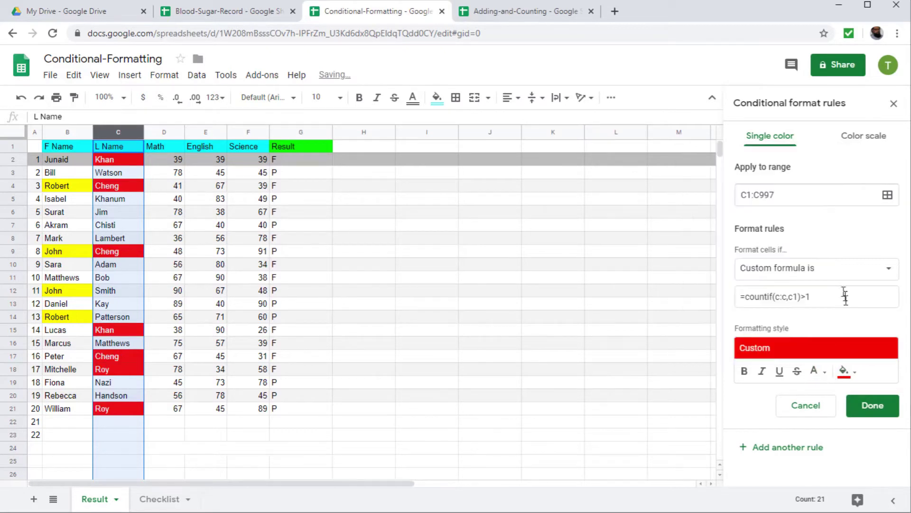
{"action": "left_click", "coordinate": [869, 407]}
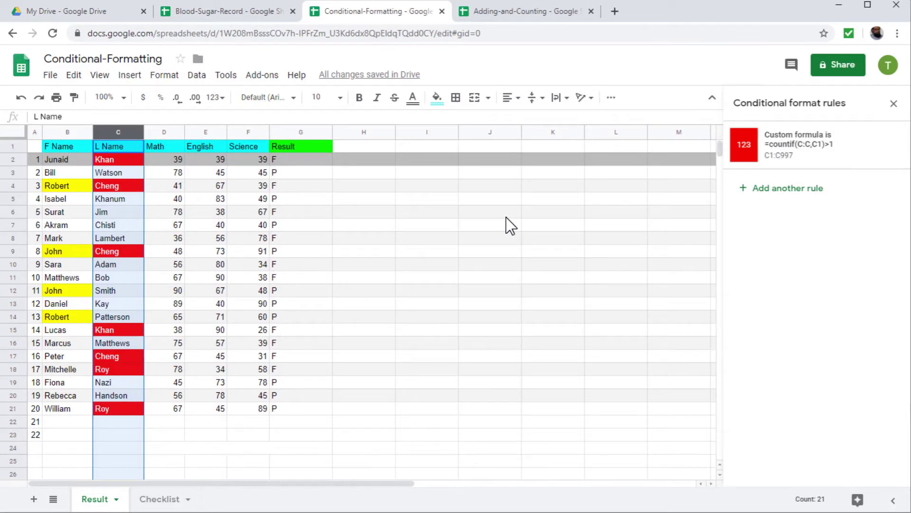
Select the whole sheet so the panel lists both the column B and column C rules
{"action": "left_click", "coordinate": [425, 265]}
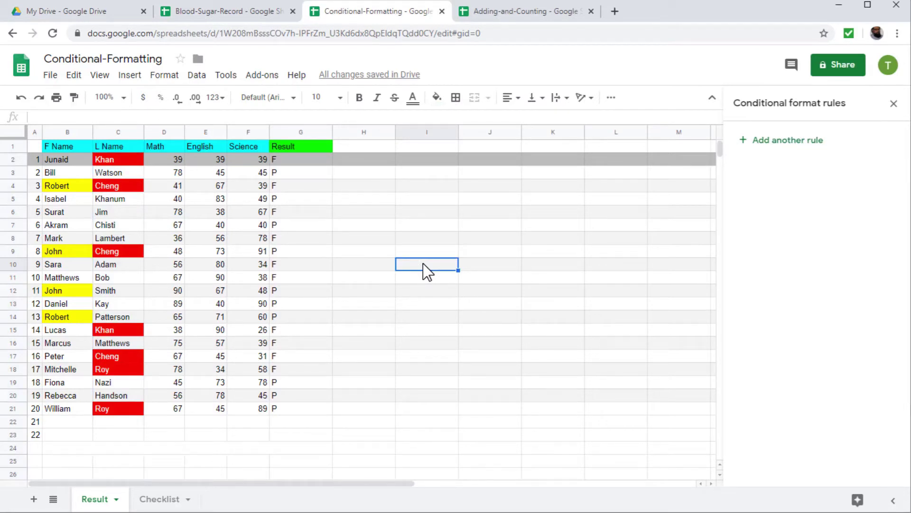
{"action": "key", "text": "ctrl+a"}
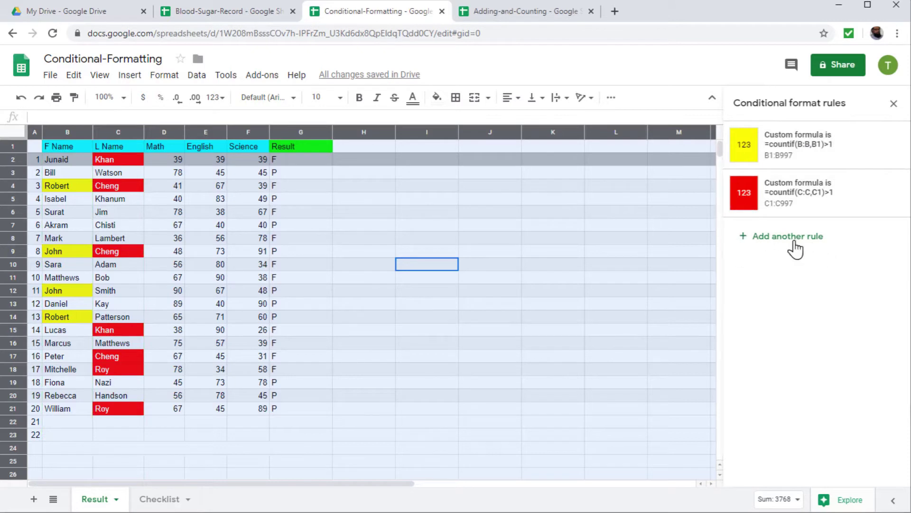
Enter Robert in B22 and Mathew in C22, then switch to the Blood-Sugar-Record tab
{"action": "left_click", "coordinate": [616, 317]}
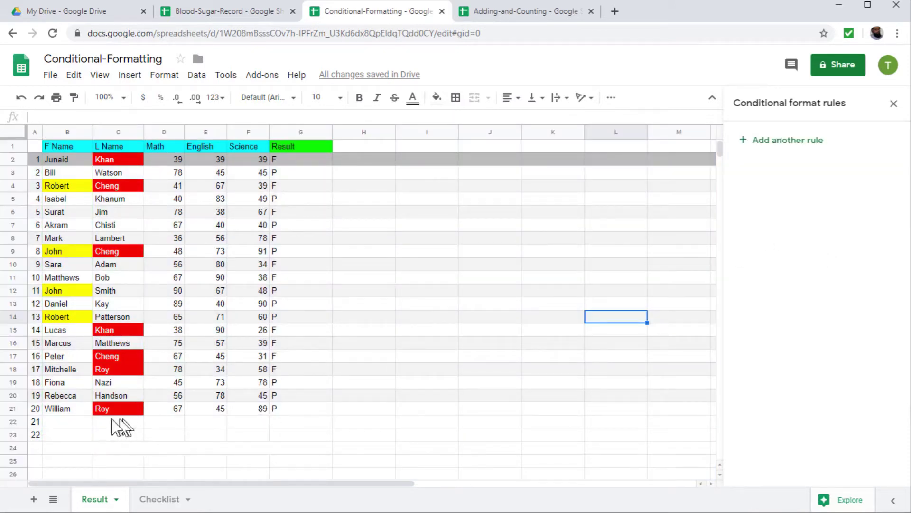
{"action": "left_click", "coordinate": [53, 424]}
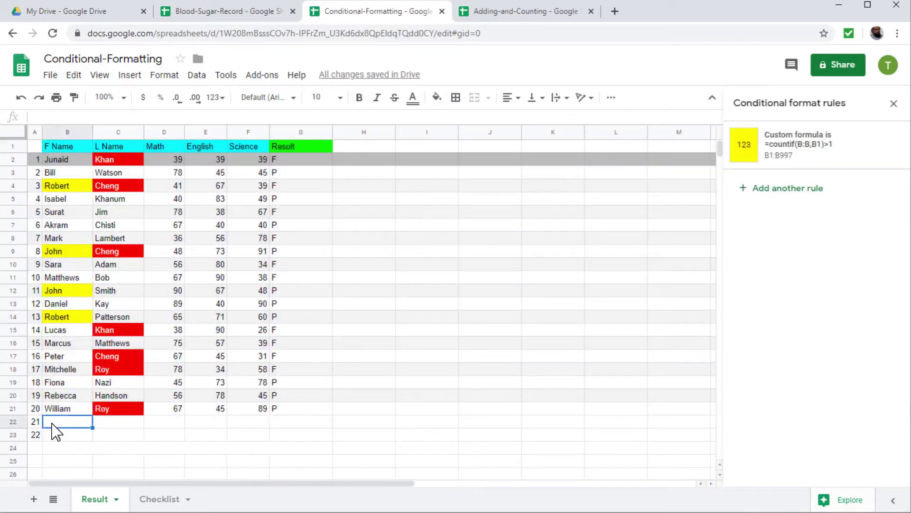
{"action": "type", "text": "Robert"}
{"action": "key", "text": "Tab"}
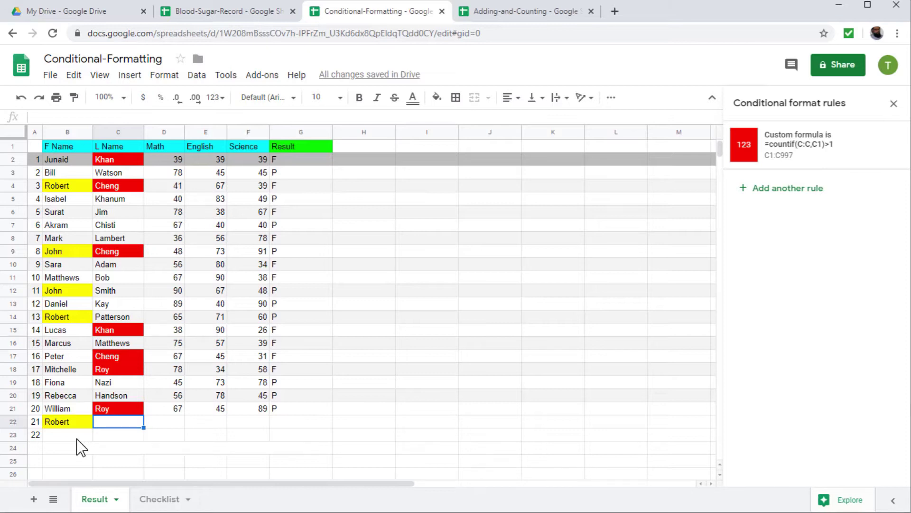
{"action": "type", "text": "Mathew"}
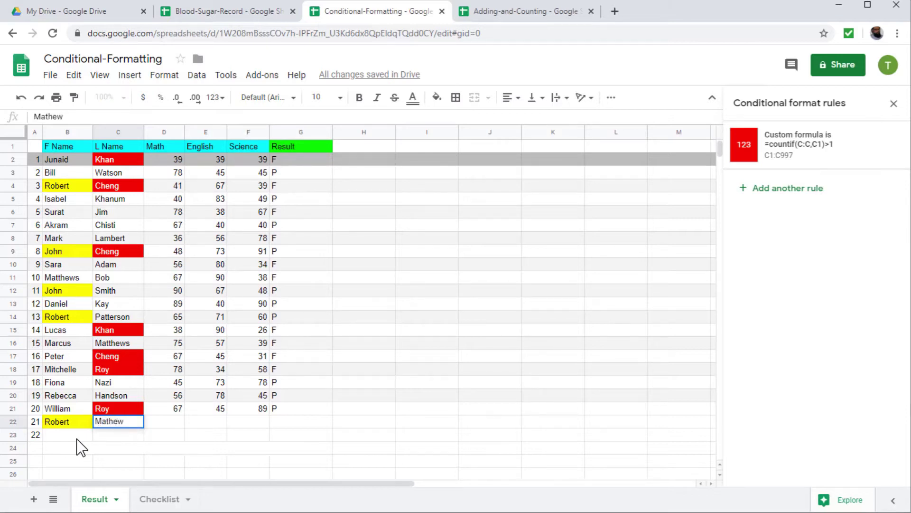
{"action": "key", "text": "Tab"}
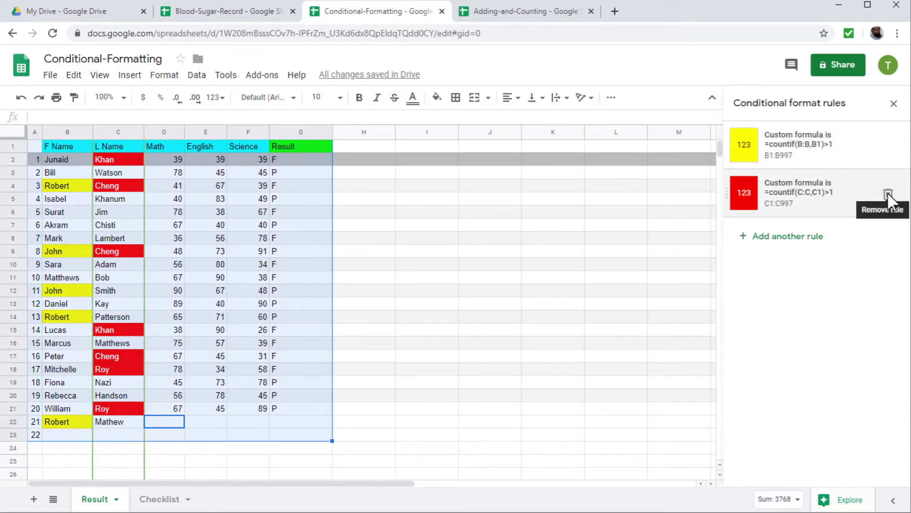
{"action": "key", "text": "ctrl+shift+Tab"}
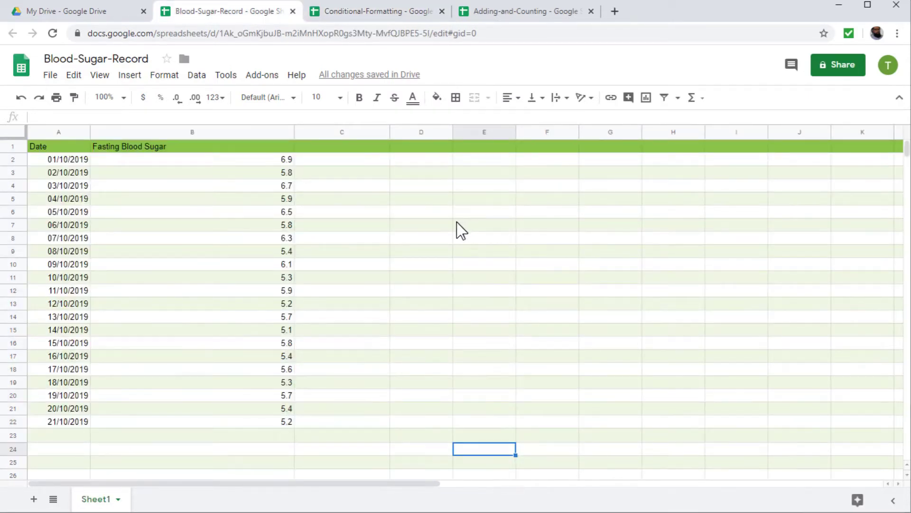
Add a sparkline of the readings B2:B22 in cell B23
{"action": "key", "text": "Left"}
{"action": "key", "text": "Left"}
{"action": "key", "text": "Up"}
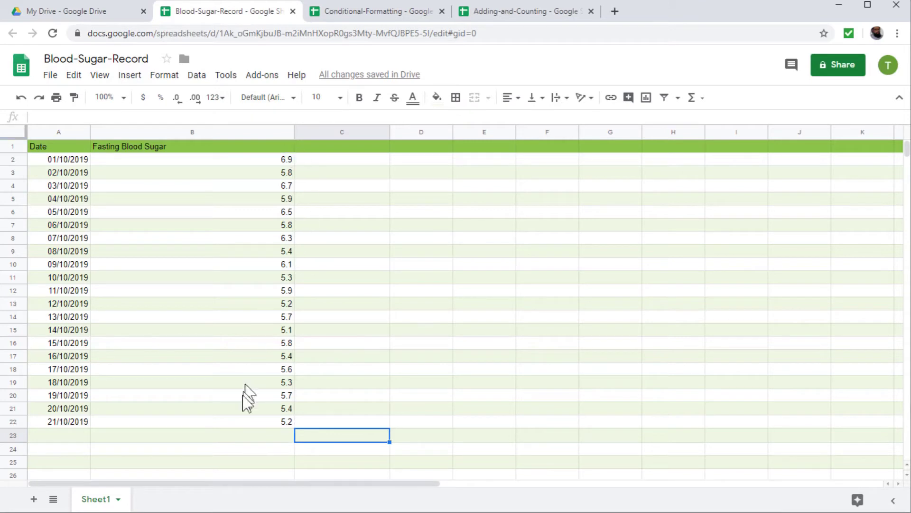
{"action": "left_click", "coordinate": [213, 437]}
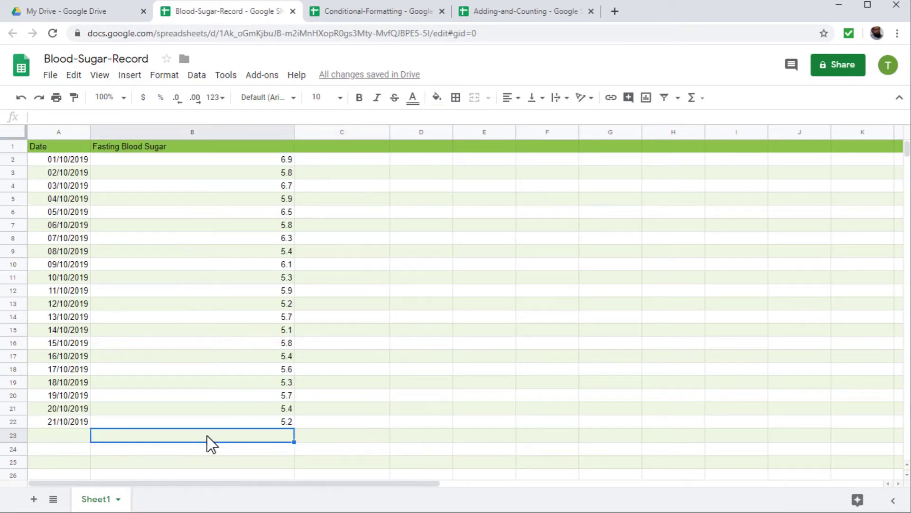
{"action": "type", "text": "="}
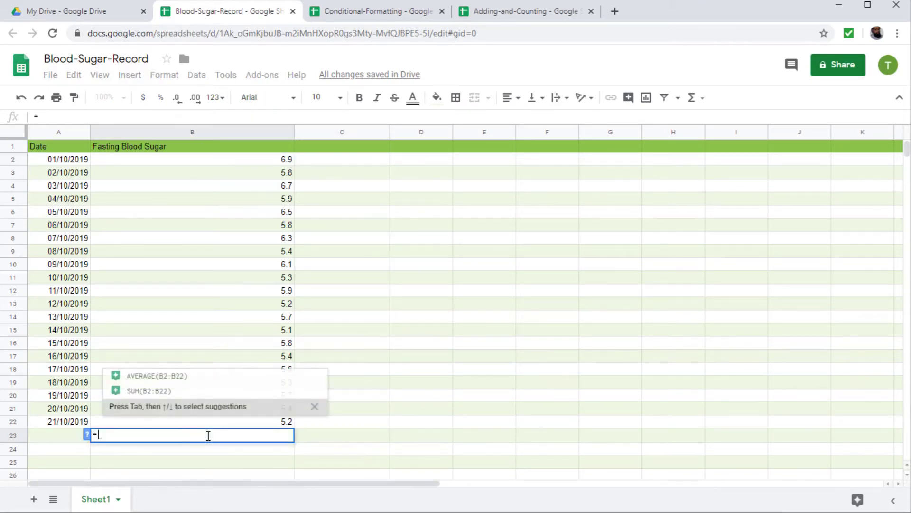
{"action": "type", "text": "sparkline("}
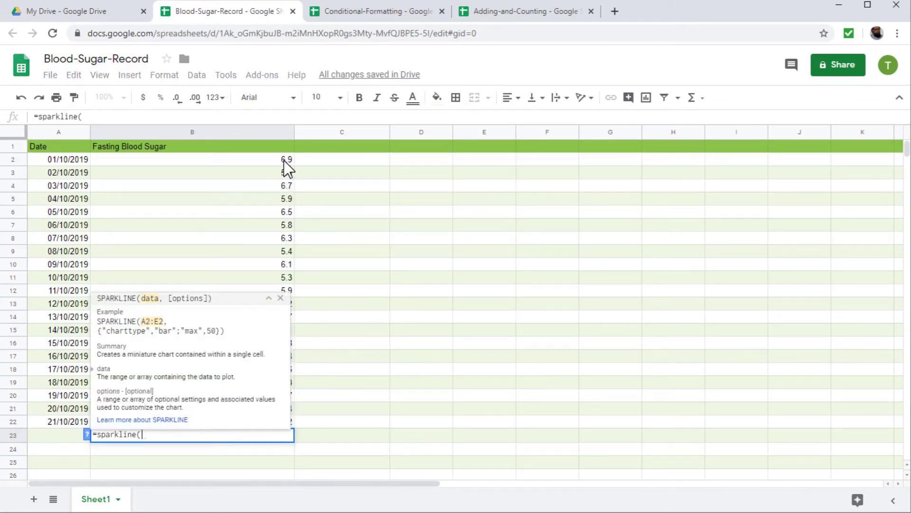
{"action": "left_click_drag", "start_coordinate": [284, 160], "coordinate": [274, 412]}
{"action": "type", "text": ")"}
{"action": "key", "text": "Return"}
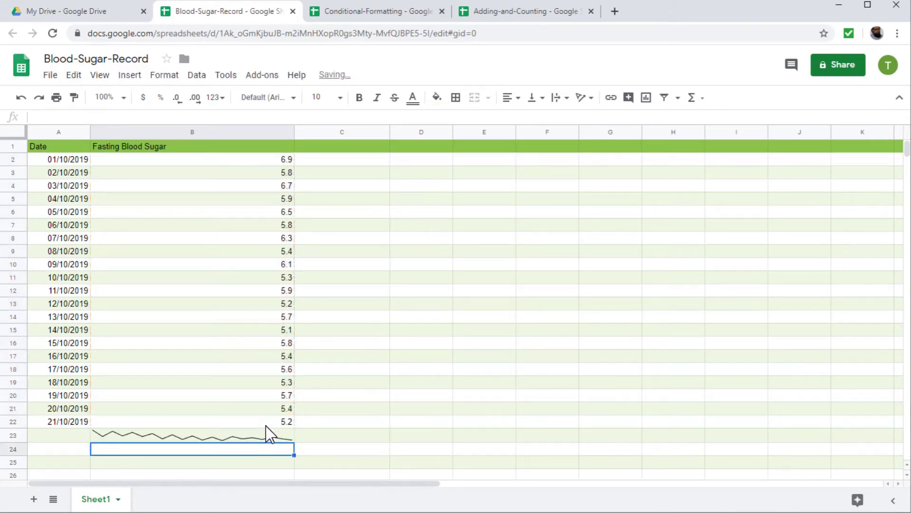
Make row 23 taller so the sparkline is larger
{"action": "left_click", "coordinate": [165, 463]}
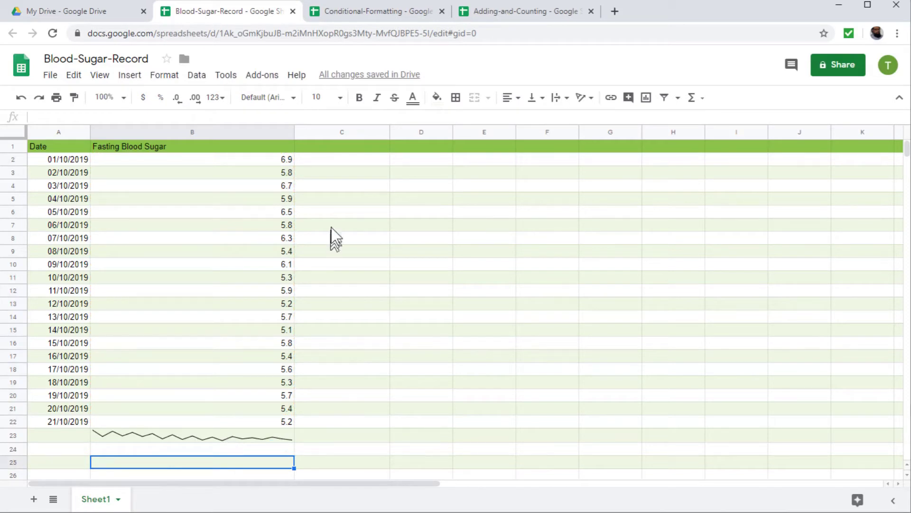
{"action": "left_click", "coordinate": [139, 436]}
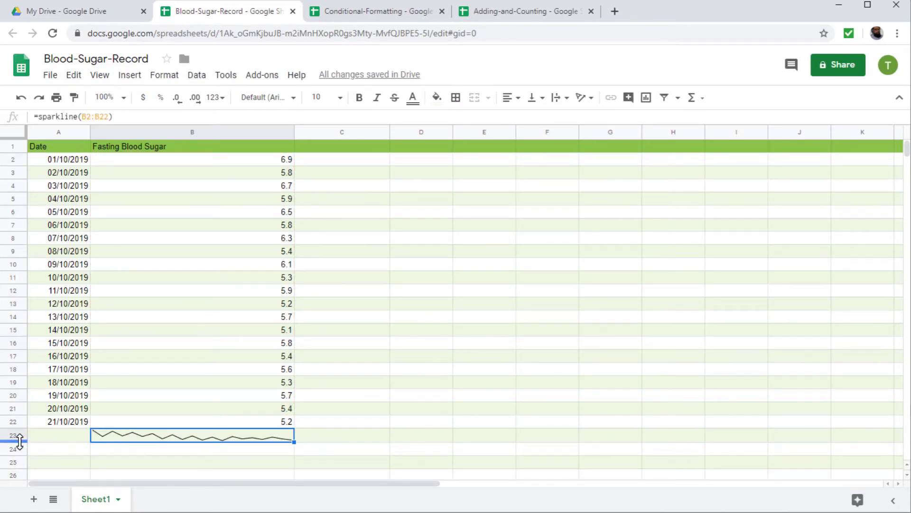
{"action": "left_click_drag", "start_coordinate": [19, 440], "coordinate": [19, 491]}
{"action": "scroll", "coordinate": [792, 318], "scroll_direction": "down", "scroll_amount": 3}
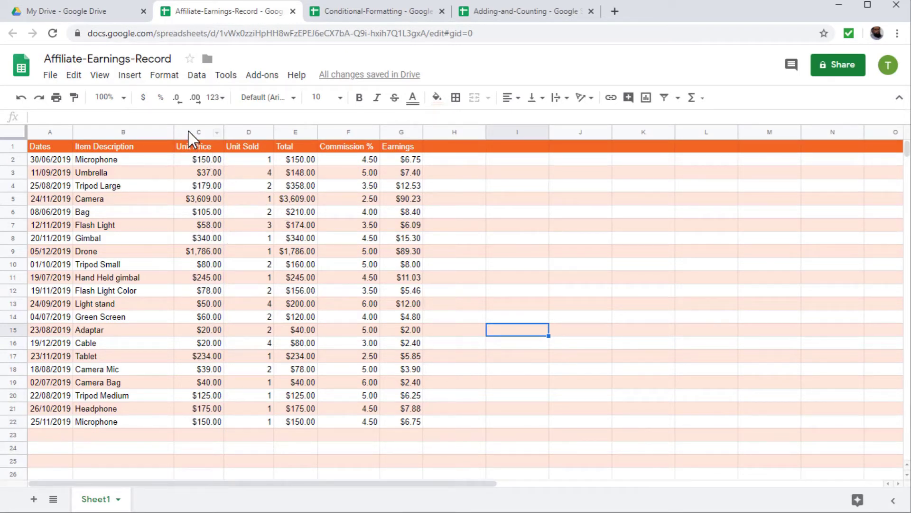
Protect the Total column E, described as 'Protected', with editing restricted to only you
{"action": "left_click", "coordinate": [289, 131]}
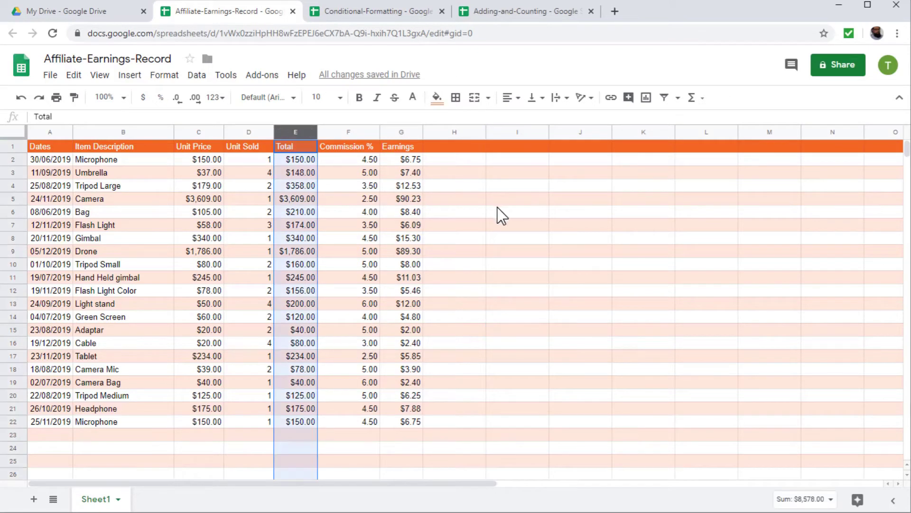
{"action": "left_click", "coordinate": [195, 76]}
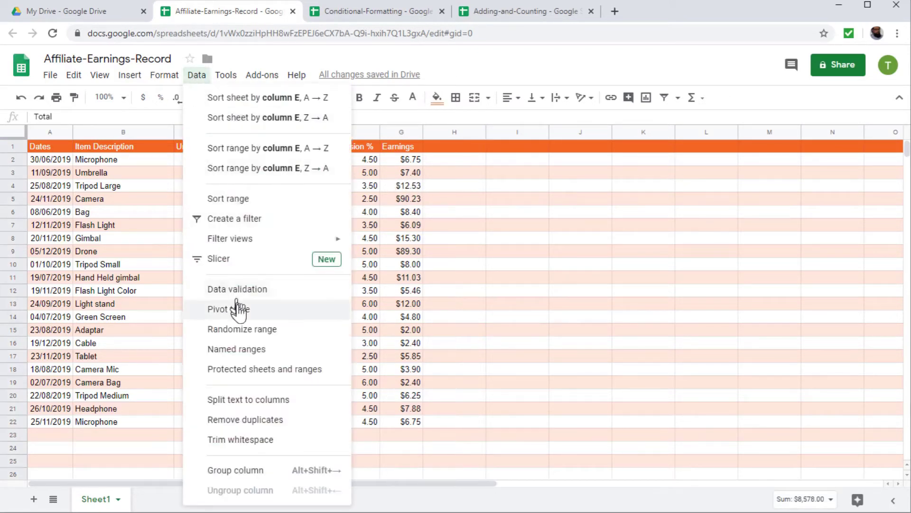
{"action": "left_click", "coordinate": [219, 375]}
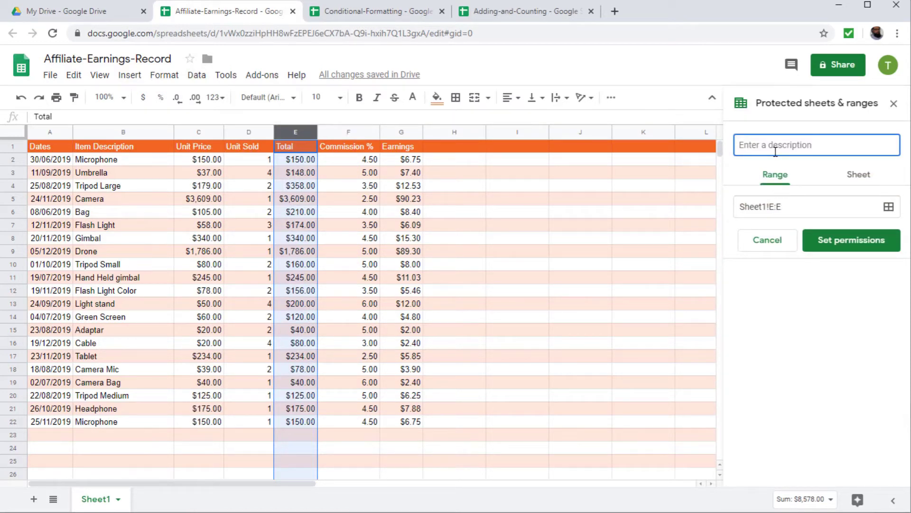
{"action": "type", "text": "Protected By Tahir"}
{"action": "left_click", "coordinate": [852, 244]}
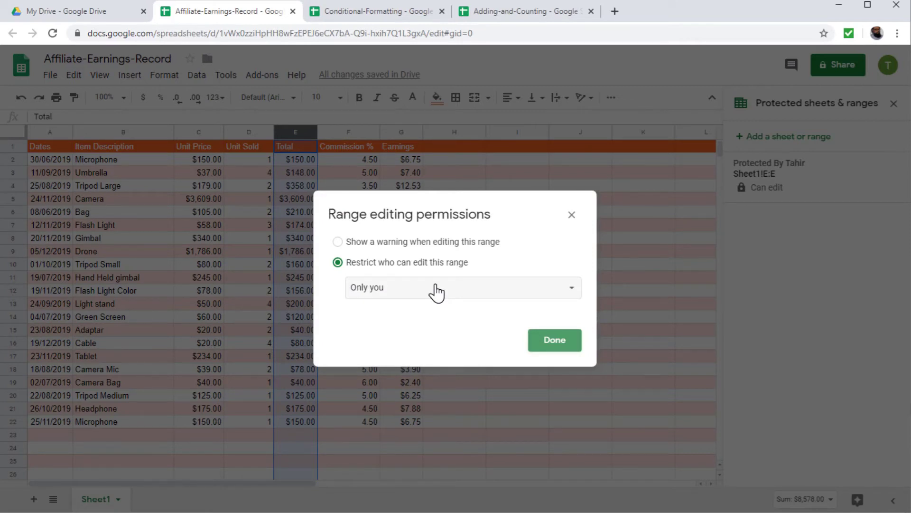
{"action": "left_click", "coordinate": [546, 342]}
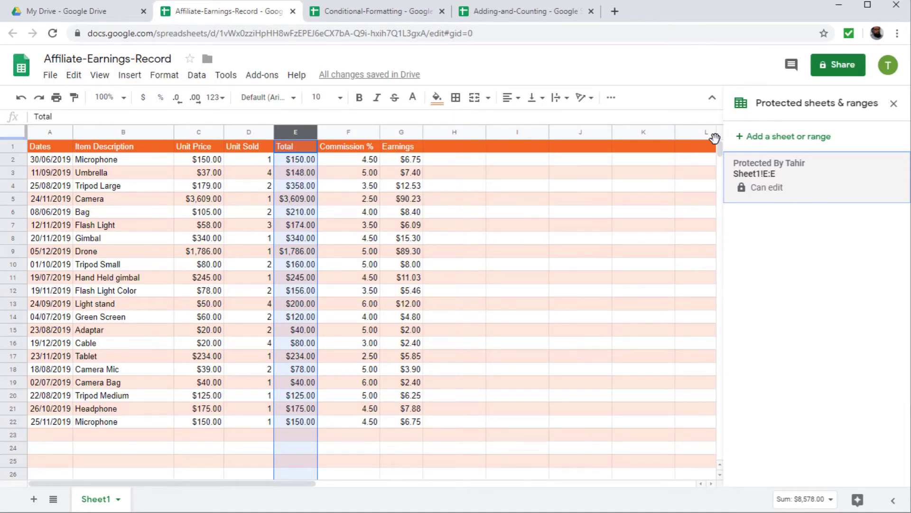
Share the spreadsheet with the suggested collaborator and send the invitation
{"action": "left_click", "coordinate": [840, 75]}
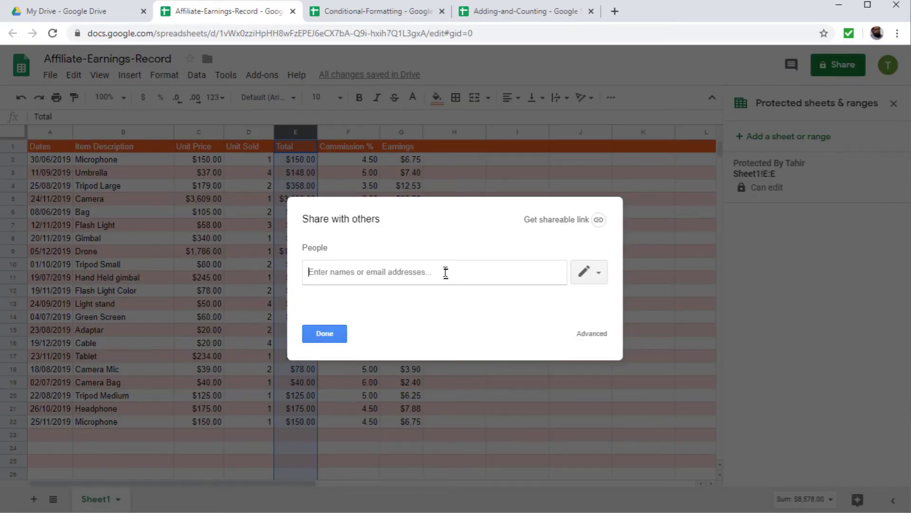
{"action": "type", "text": "ta"}
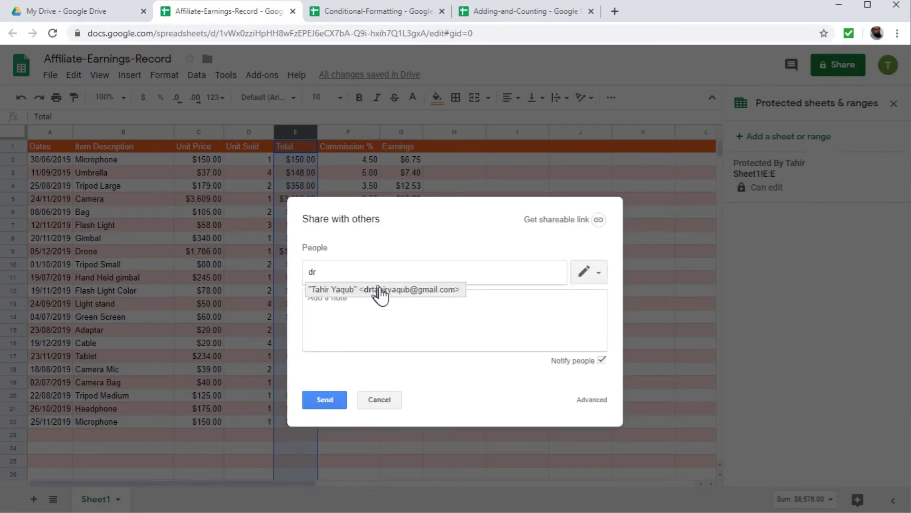
{"action": "left_click", "coordinate": [377, 295]}
{"action": "left_click", "coordinate": [327, 402]}
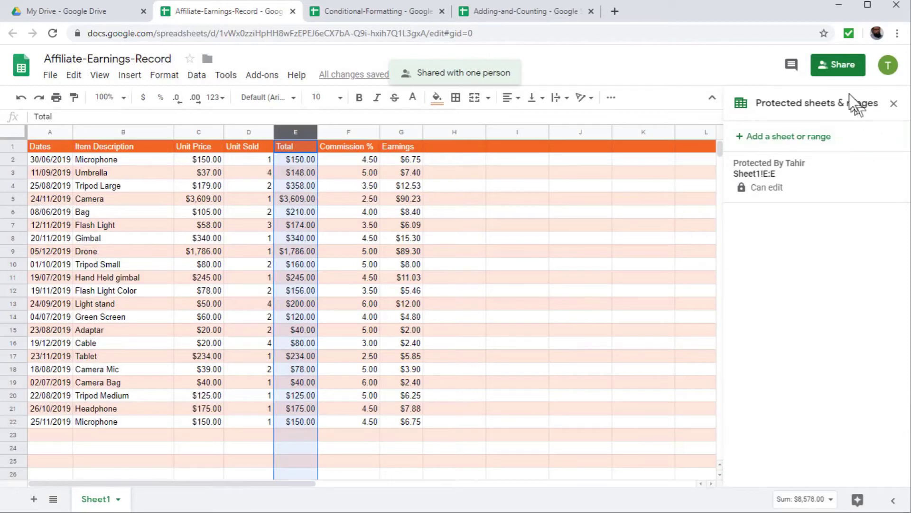
Open the advanced sharing settings and show the collaborator's access level choices
{"action": "left_click", "coordinate": [843, 67]}
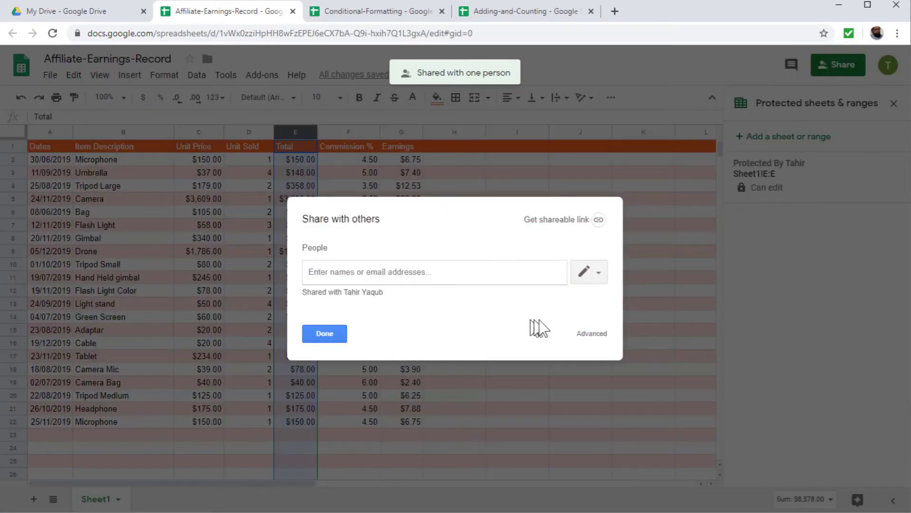
{"action": "left_click", "coordinate": [593, 333]}
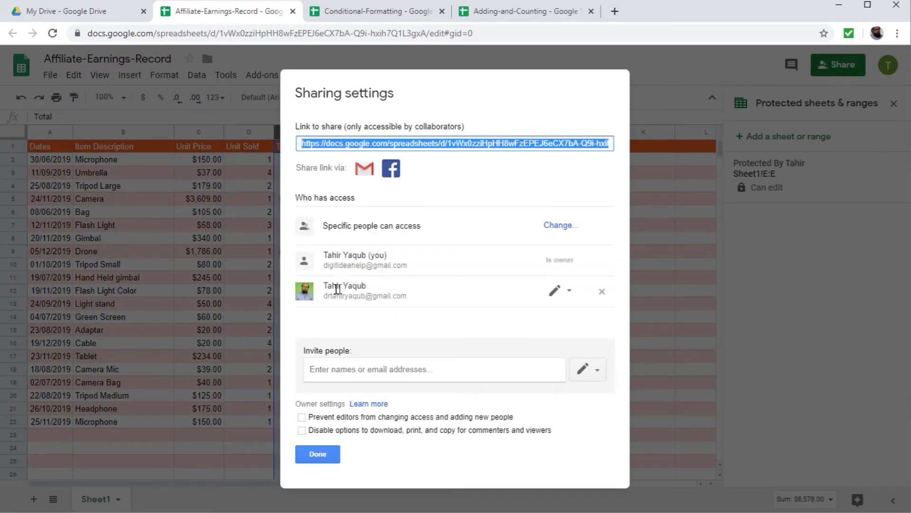
{"action": "left_click", "coordinate": [571, 293]}
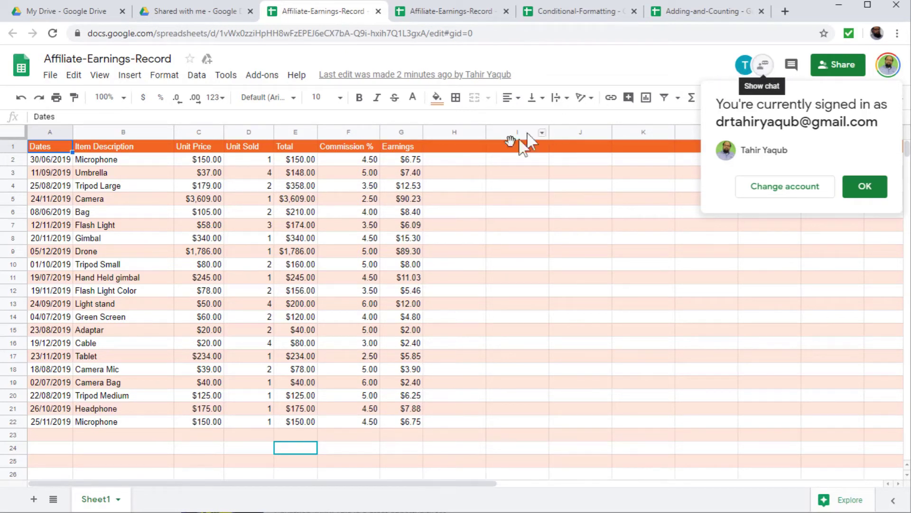
Try editing the protected Total in E2 and dismiss the protection warning
{"action": "left_click", "coordinate": [302, 164]}
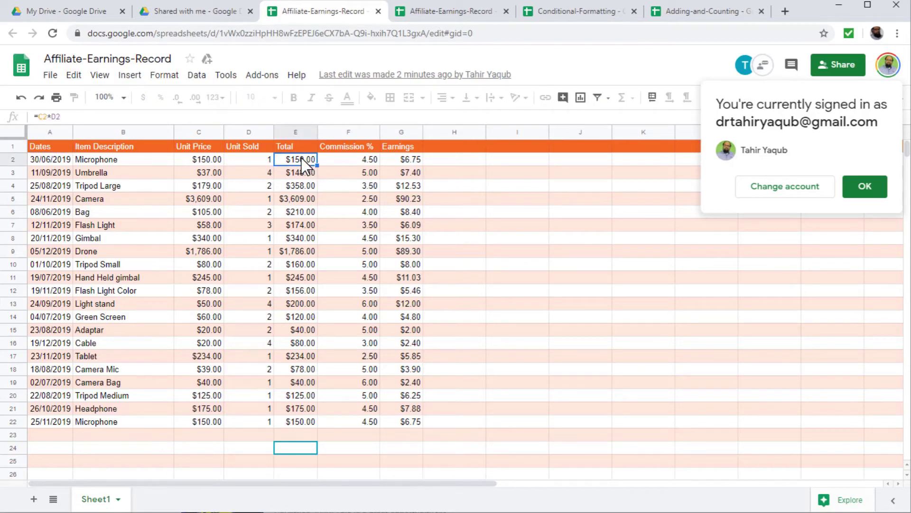
{"action": "double_click", "coordinate": [301, 157]}
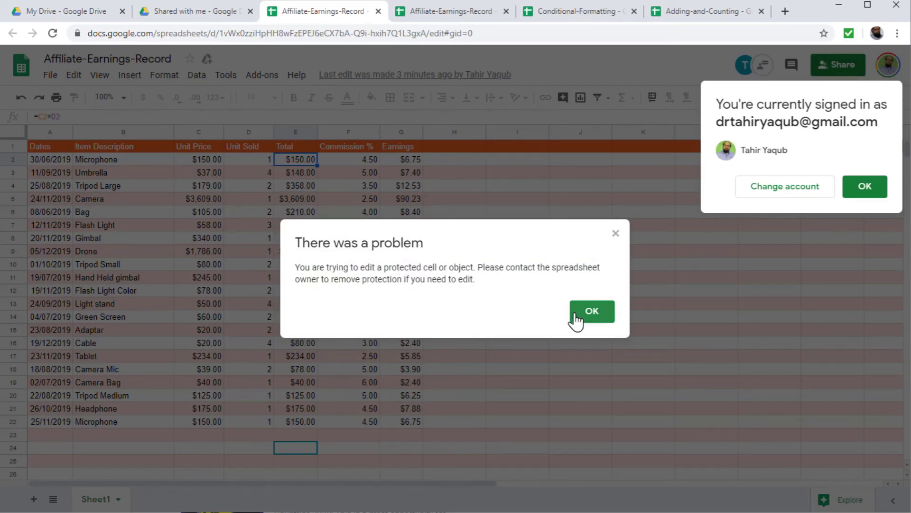
{"action": "left_click", "coordinate": [597, 313]}
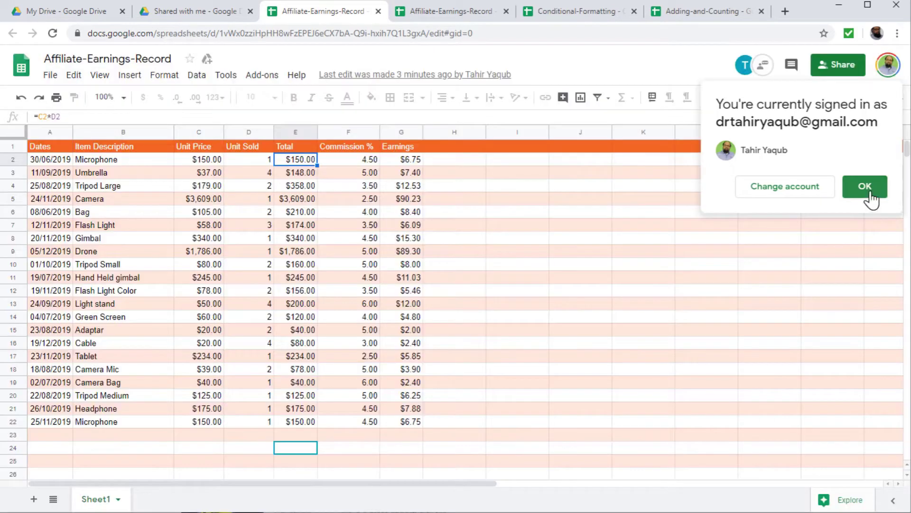
{"action": "left_click", "coordinate": [871, 190]}
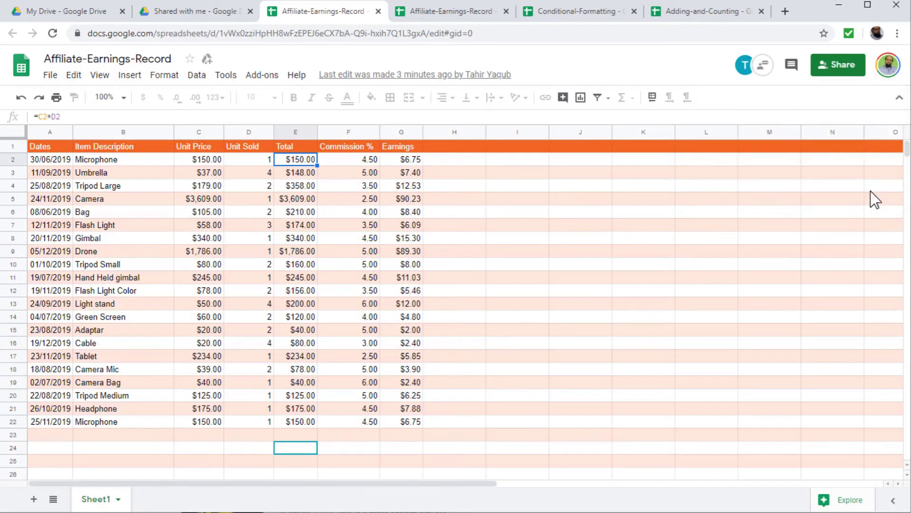
Change the first commission in F2 to 5 and switch to the Adding-and-Counting file
{"action": "left_click", "coordinate": [364, 161]}
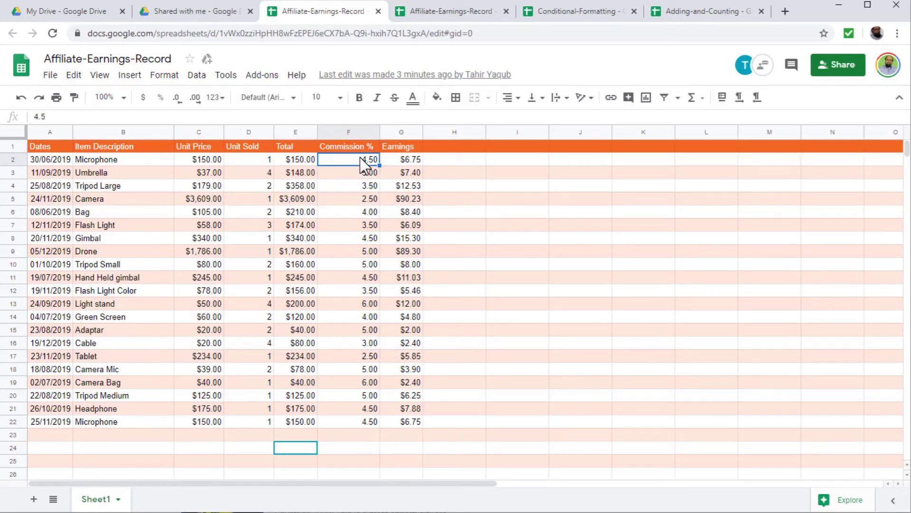
{"action": "type", "text": "5"}
{"action": "key", "text": "Return"}
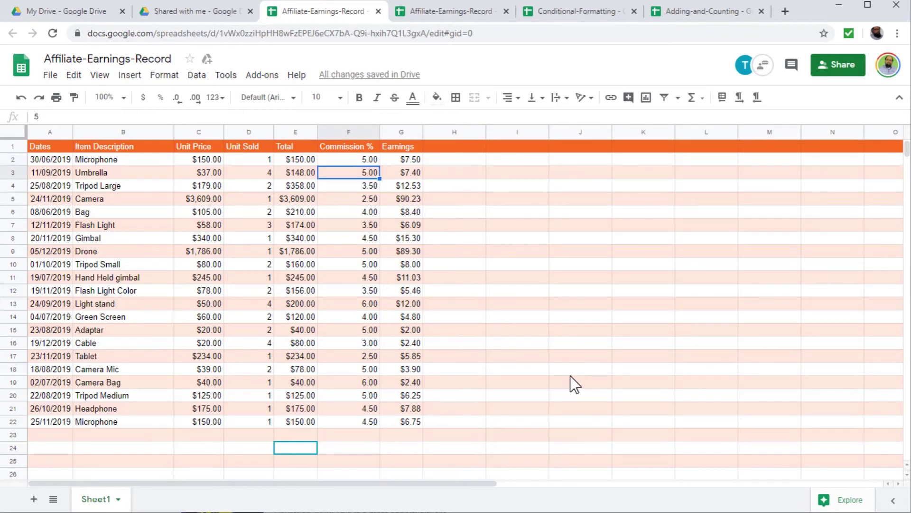
{"action": "key", "text": "ctrl+9"}
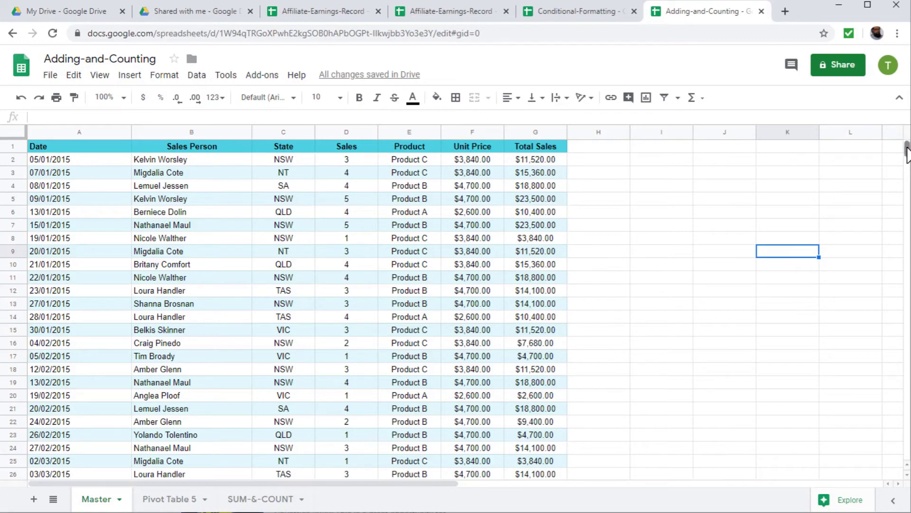
Scroll down through the Master sheet's sales data and select cell I38
{"action": "mouse_move", "coordinate": [907, 153]}
{"action": "left_mouse_down"}
{"action": "mouse_move", "coordinate": [900, 227]}
{"action": "mouse_move", "coordinate": [901, 138]}
{"action": "left_mouse_up"}
{"action": "left_click", "coordinate": [901, 135]}
{"action": "scroll", "coordinate": [907, 161], "scroll_direction": "down", "scroll_amount": 4}
{"action": "scroll", "coordinate": [907, 161], "scroll_direction": "down", "scroll_amount": 7}
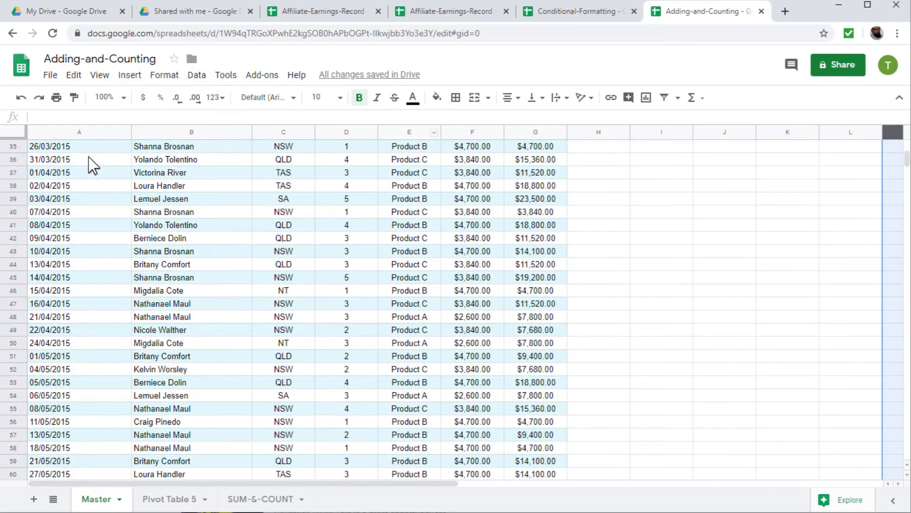
{"action": "left_click", "coordinate": [657, 191]}
{"action": "left_click_drag", "start_coordinate": [907, 166], "coordinate": [907, 151]}
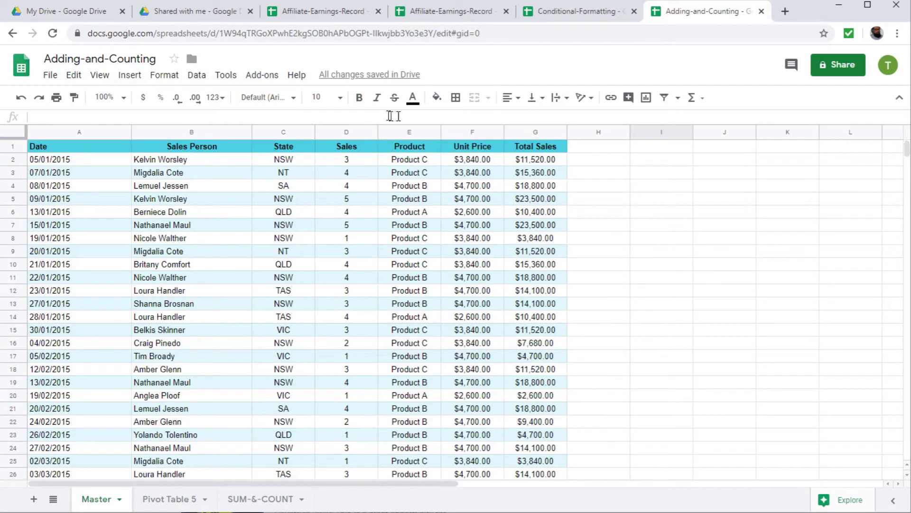
Freeze row 1 of the Master sheet, keeping only the header row frozen
{"action": "left_click", "coordinate": [100, 75]}
{"action": "mouse_move", "coordinate": [115, 97]}
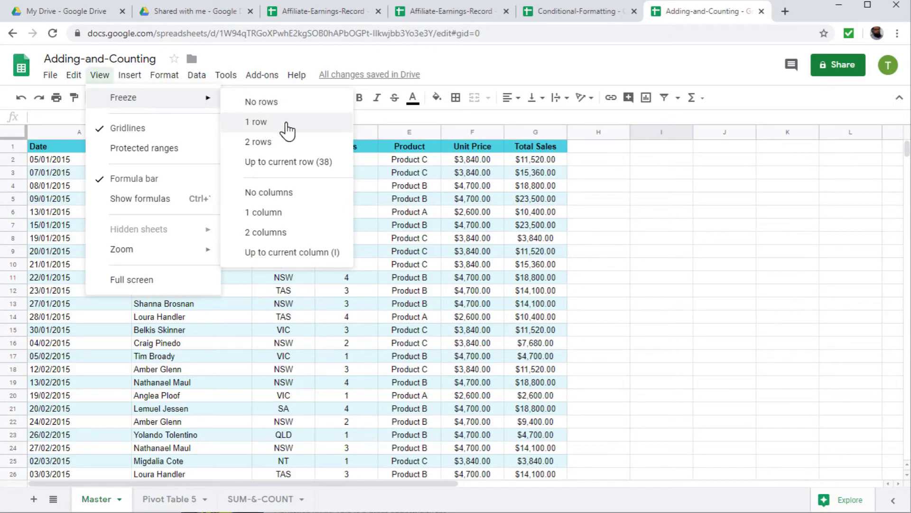
{"action": "left_click", "coordinate": [257, 128]}
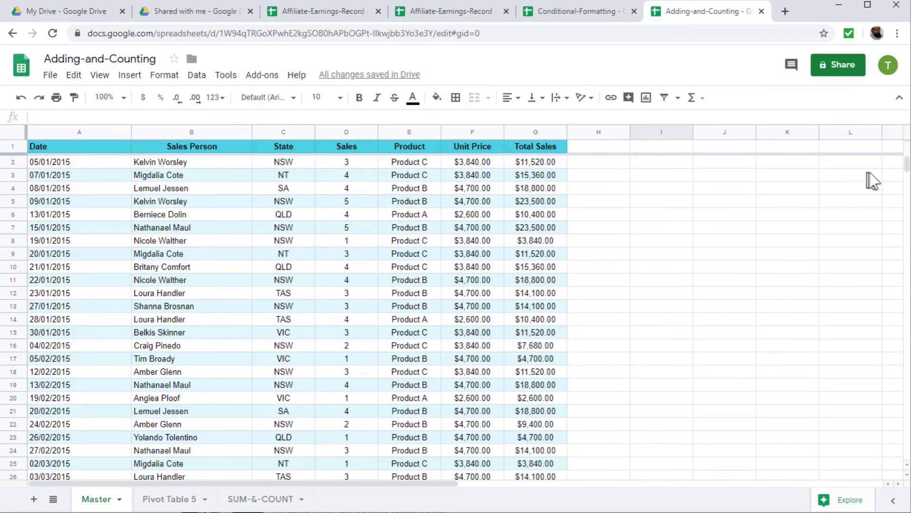
{"action": "left_click_drag", "start_coordinate": [905, 164], "coordinate": [791, 212]}
{"action": "left_click_drag", "start_coordinate": [8, 152], "coordinate": [7, 152]}
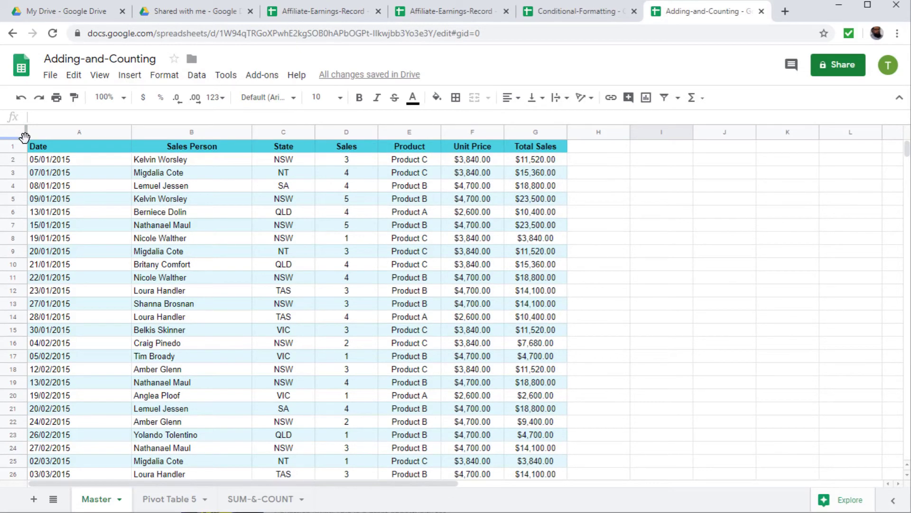
{"action": "left_click_drag", "start_coordinate": [24, 138], "coordinate": [24, 155]}
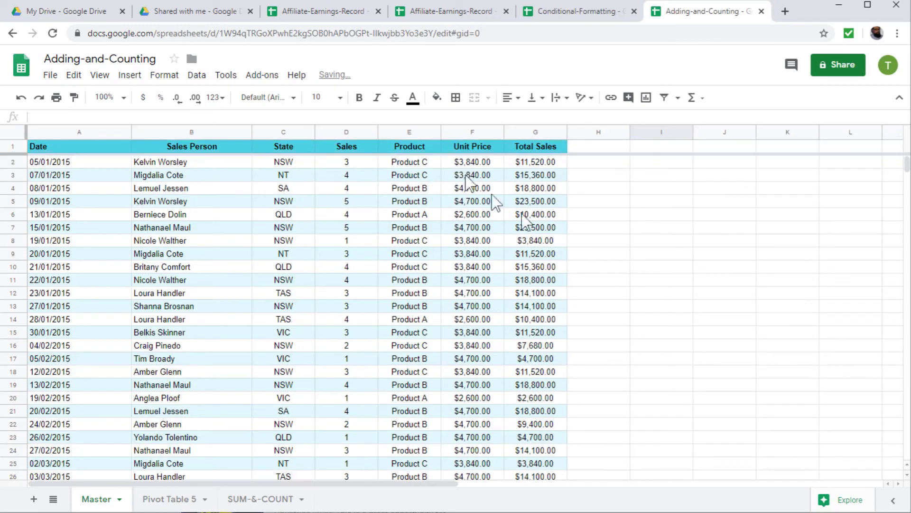
Insert a checkbox in B2 of the Checklist sheet and fill it down to B7
{"action": "key", "text": "ctrl+shift+Tab"}
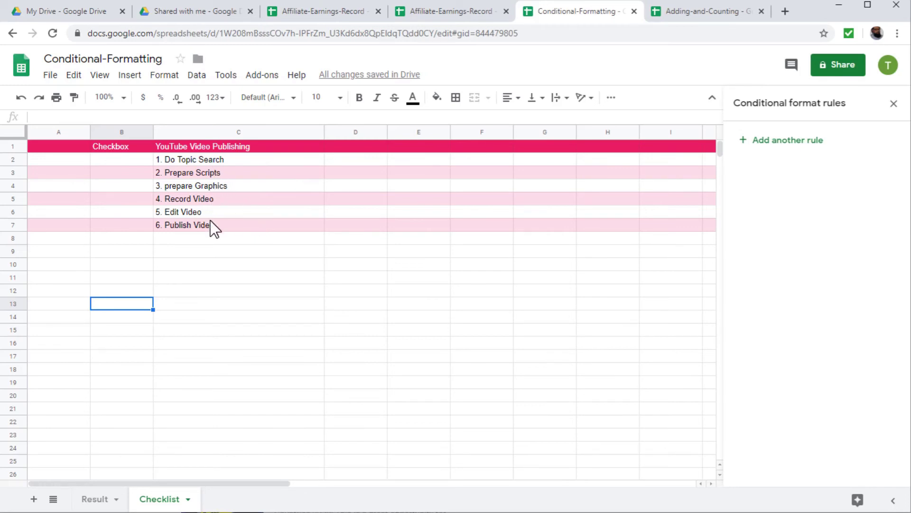
{"action": "left_click", "coordinate": [124, 161]}
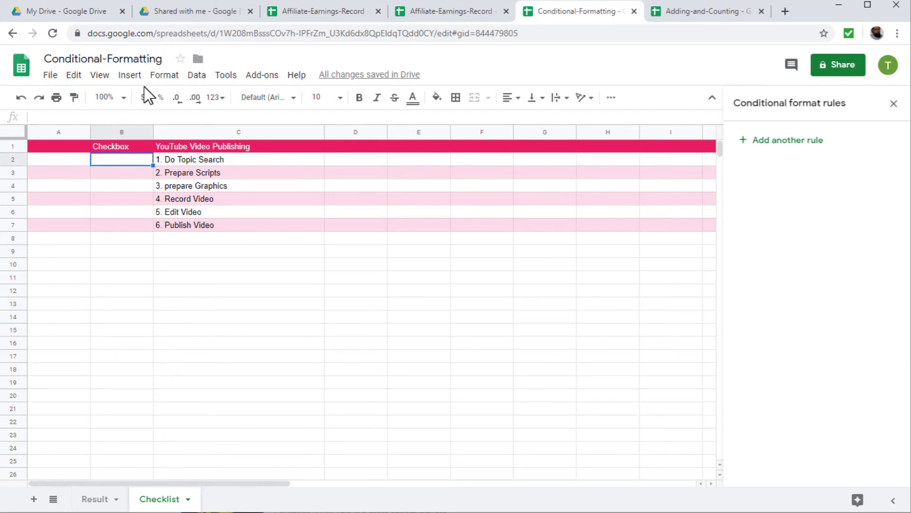
{"action": "left_click", "coordinate": [130, 75]}
{"action": "left_click", "coordinate": [163, 380]}
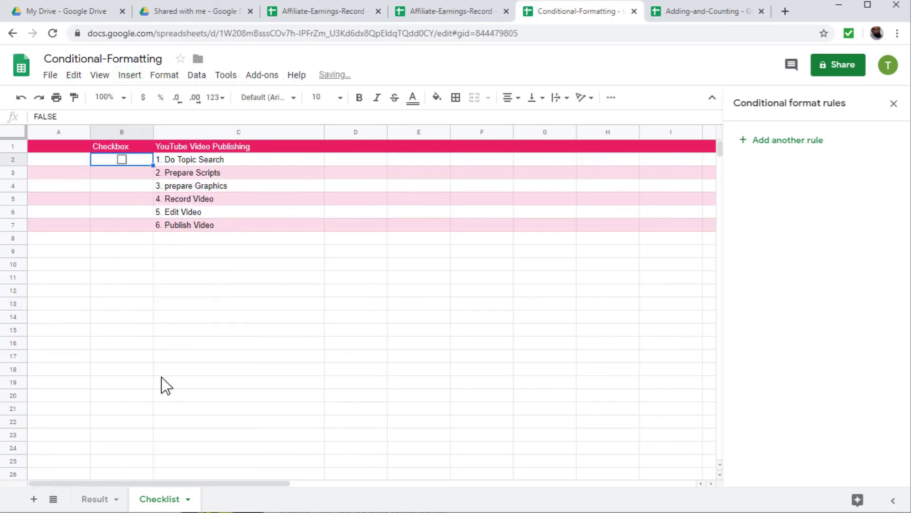
{"action": "left_click_drag", "start_coordinate": [152, 164], "coordinate": [151, 231]}
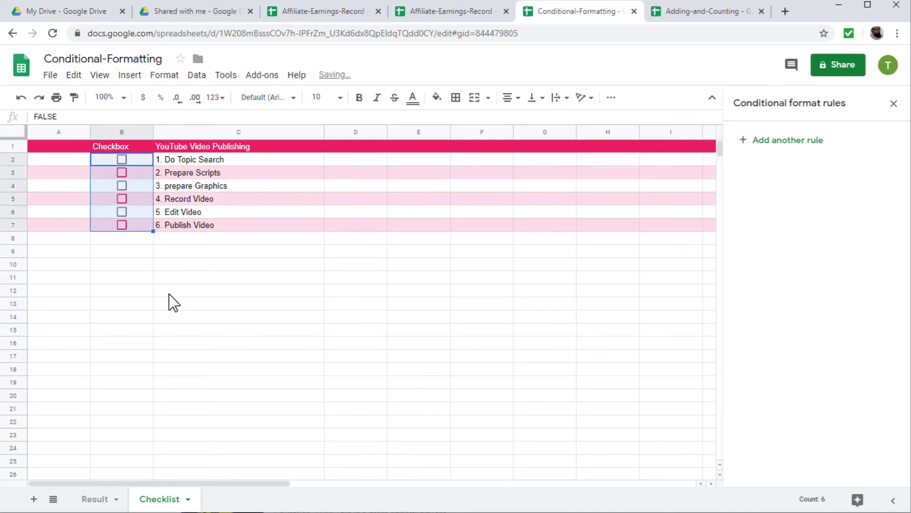
{"action": "left_click", "coordinate": [170, 294]}
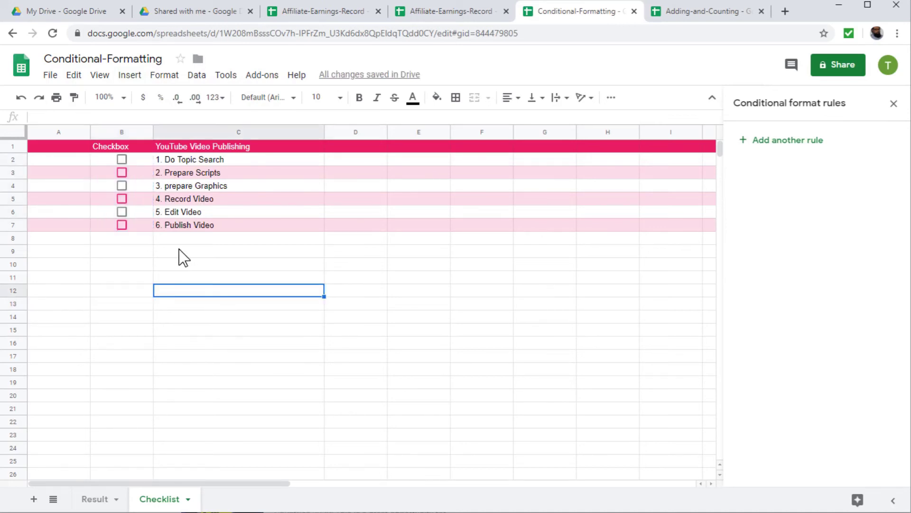
{"action": "left_click", "coordinate": [122, 160]}
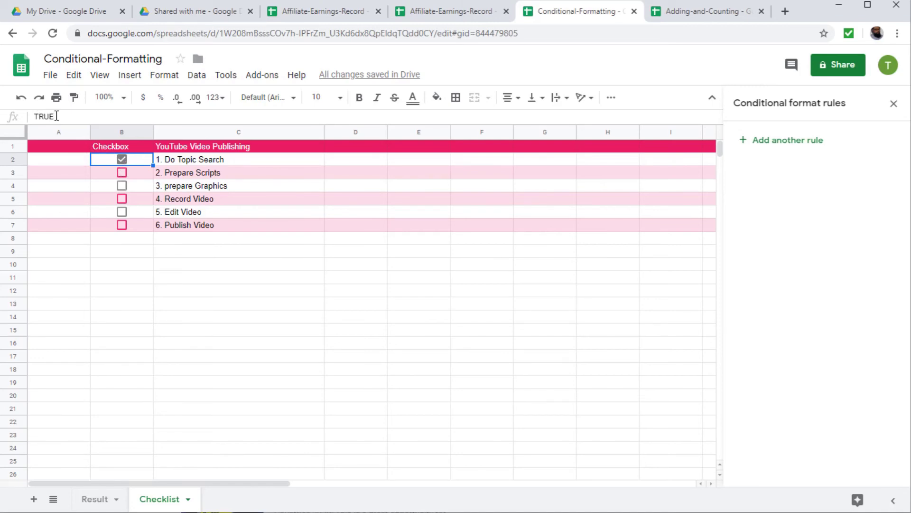
{"action": "left_click", "coordinate": [107, 173]}
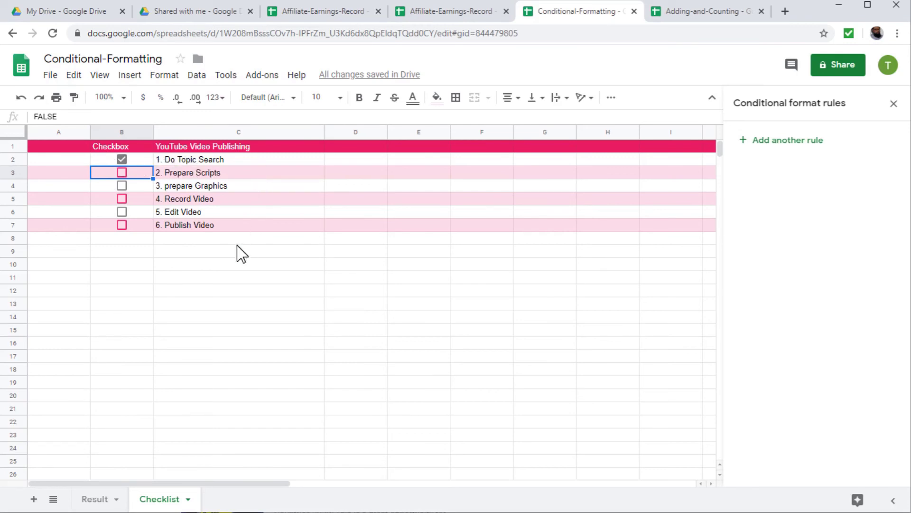
Start a new conditional formatting rule applied to the task cells C2:C7
{"action": "left_click", "coordinate": [172, 85]}
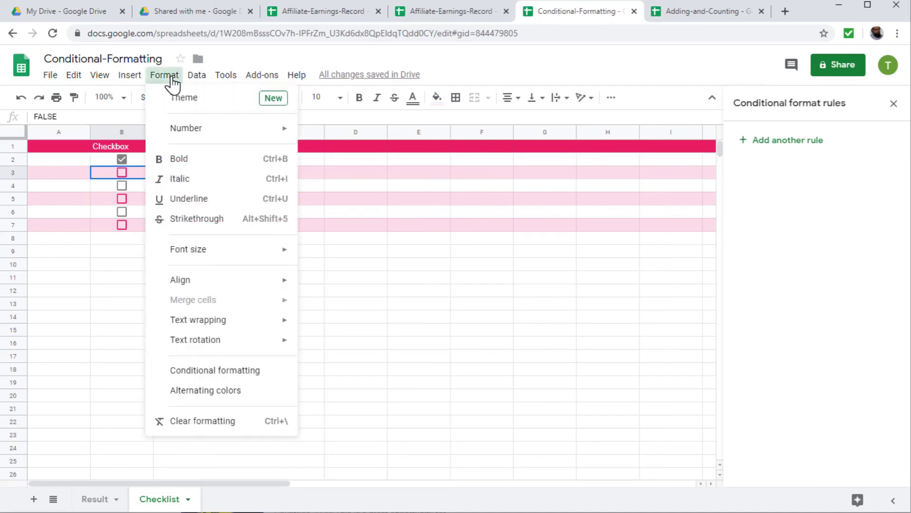
{"action": "left_click", "coordinate": [237, 371]}
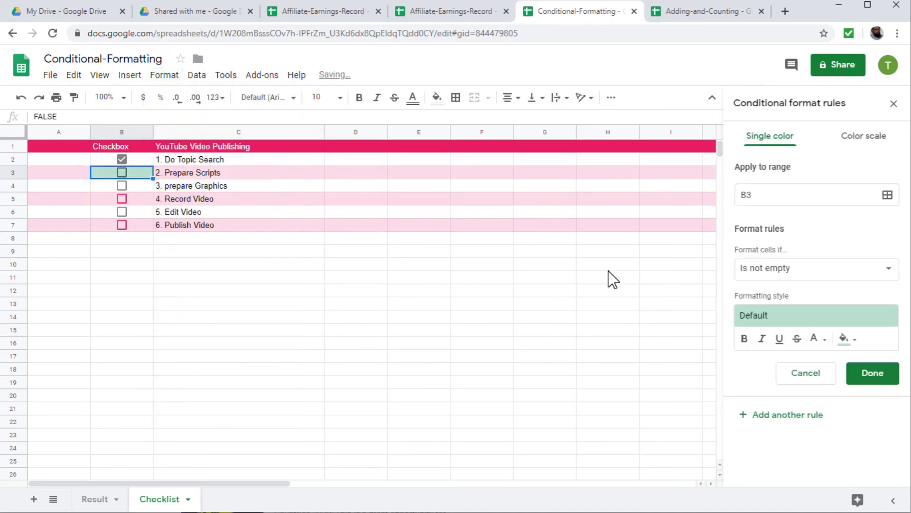
{"action": "left_click", "coordinate": [888, 195]}
{"action": "left_click_drag", "start_coordinate": [204, 160], "coordinate": [204, 225]}
{"action": "left_click", "coordinate": [531, 328]}
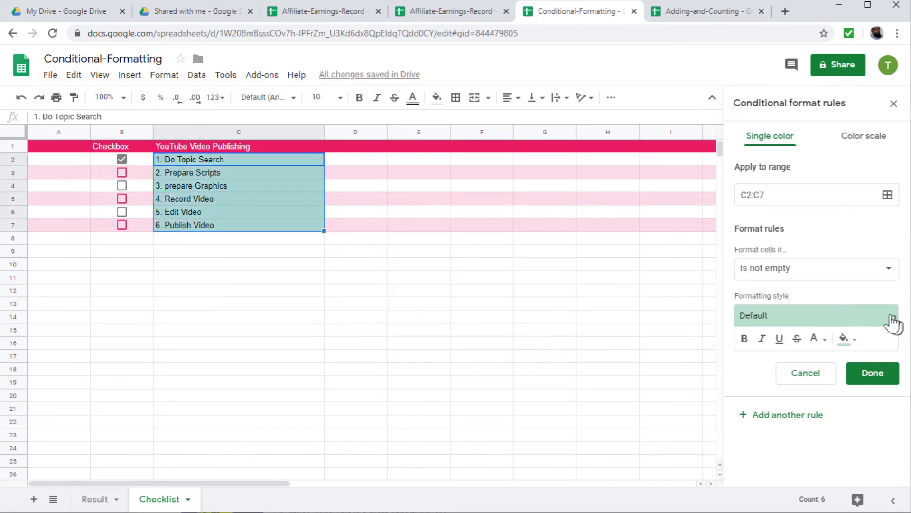
Set the rule's condition to Custom formula is =b2=true
{"action": "left_click", "coordinate": [851, 280]}
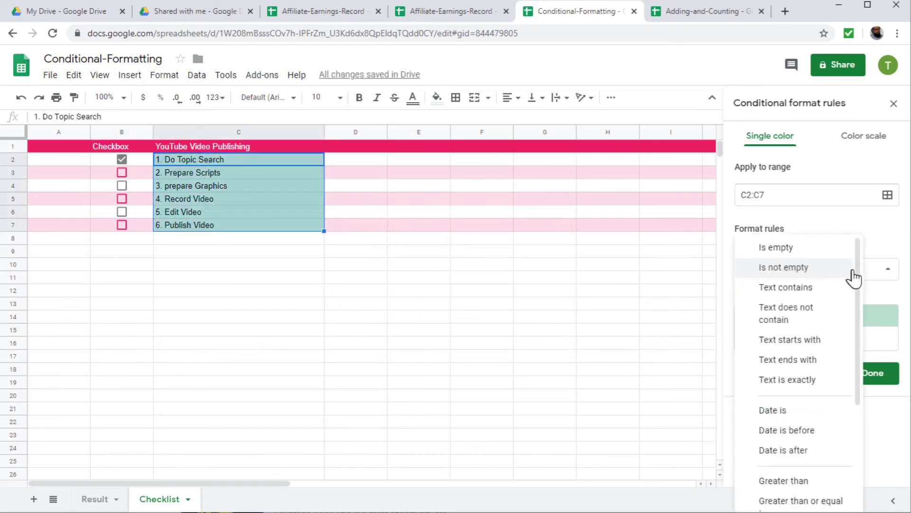
{"action": "left_click_drag", "start_coordinate": [857, 266], "coordinate": [850, 398]}
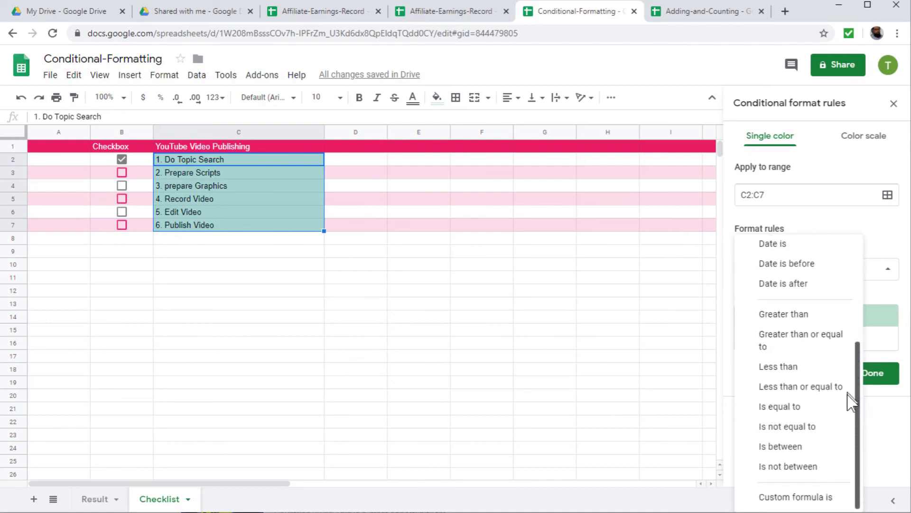
{"action": "left_click", "coordinate": [829, 495]}
{"action": "left_click", "coordinate": [751, 300]}
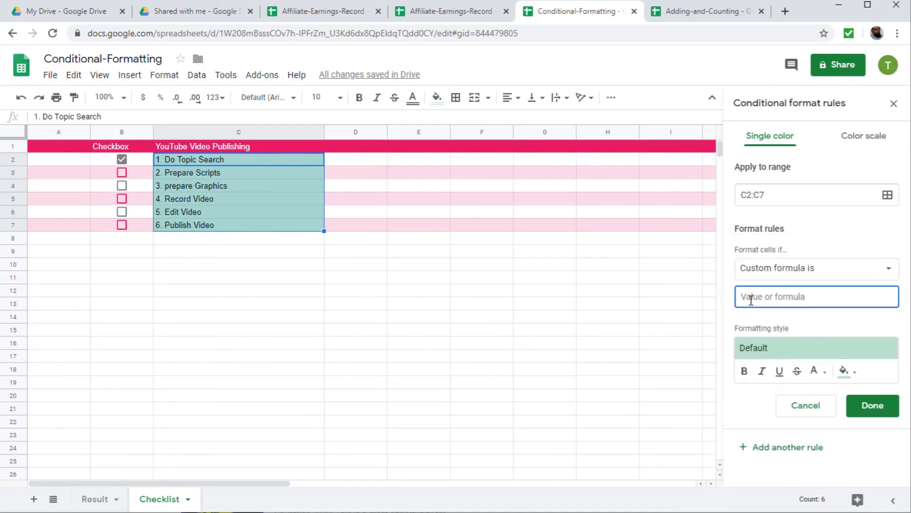
{"action": "type", "text": "=b2"}
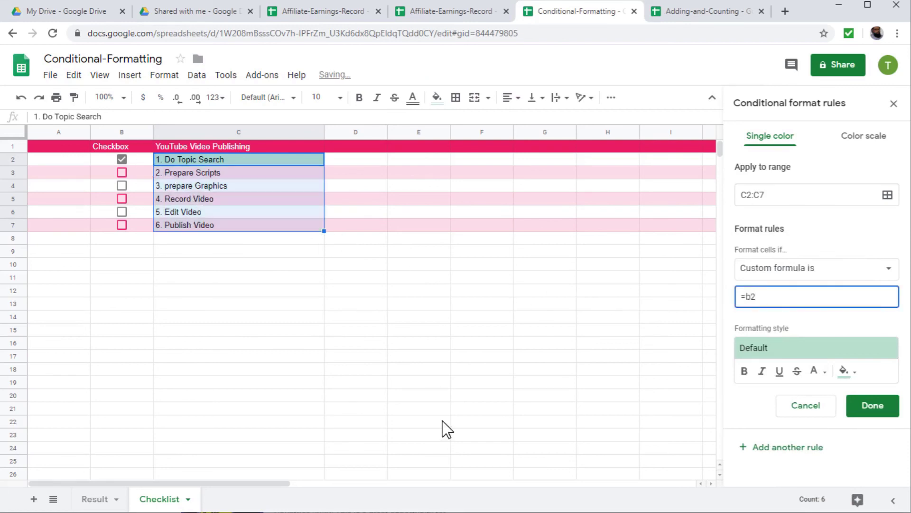
{"action": "type", "text": "=true"}
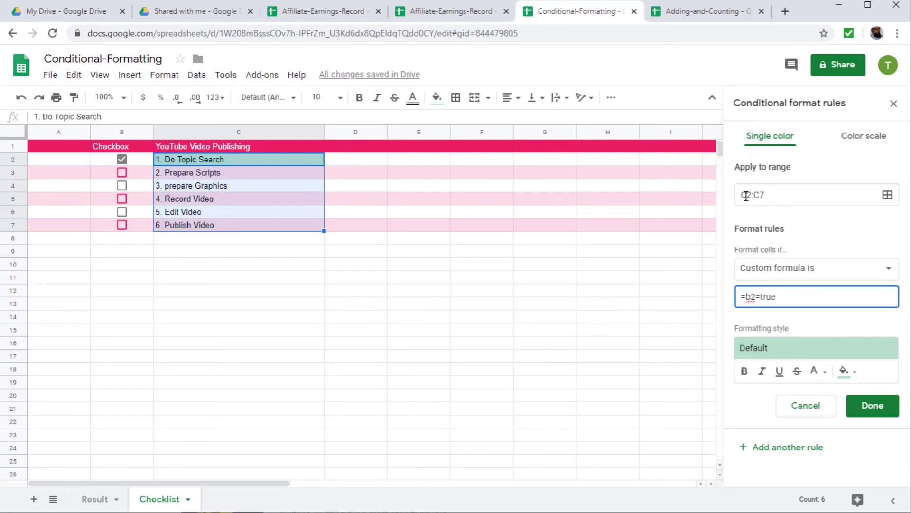
Turn on strikethrough for the rule and tick tasks B3 through B7 to test it
{"action": "left_click", "coordinate": [799, 374]}
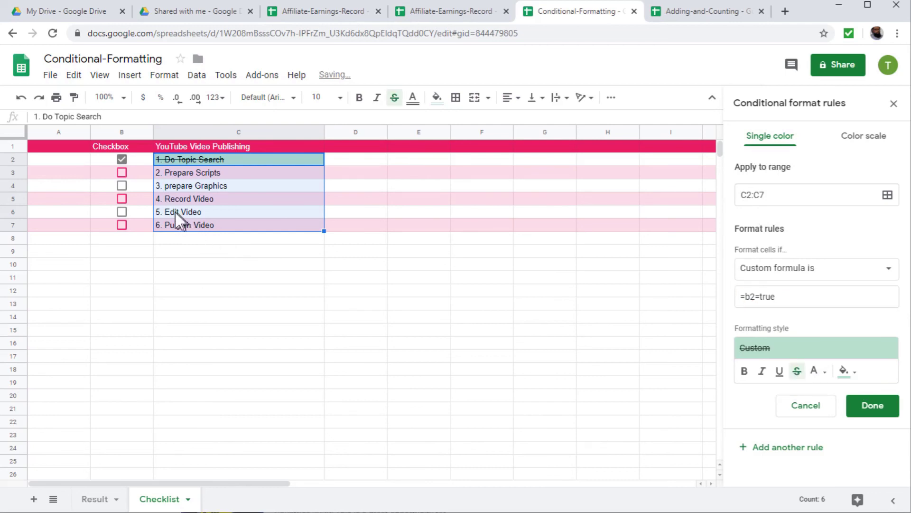
{"action": "left_click", "coordinate": [121, 173]}
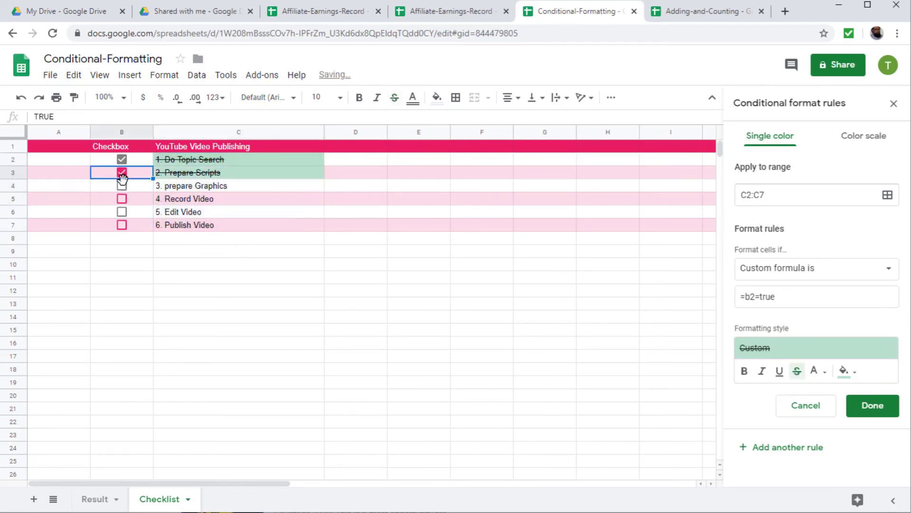
{"action": "left_click", "coordinate": [122, 186]}
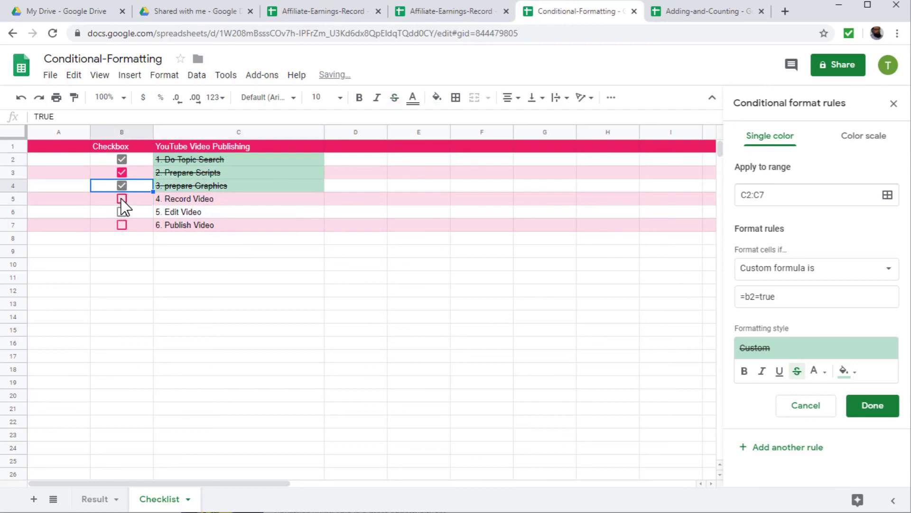
{"action": "left_click", "coordinate": [122, 200]}
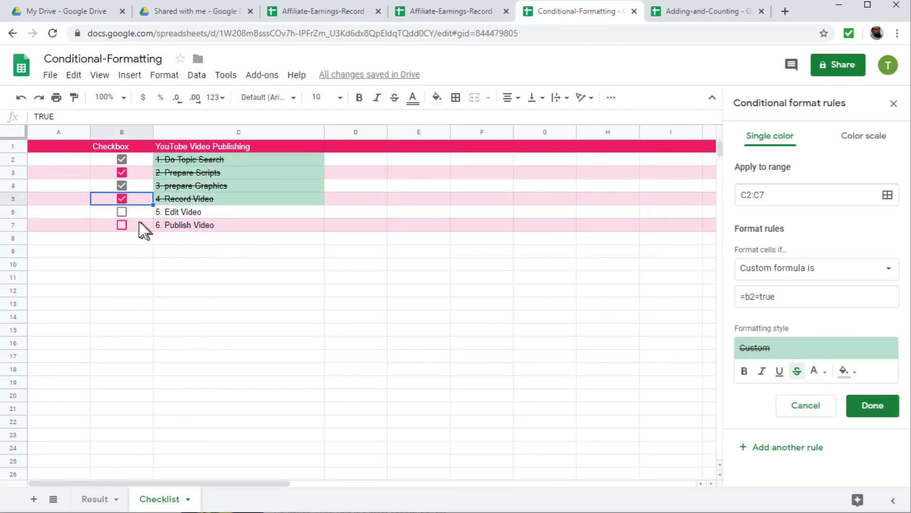
{"action": "left_click", "coordinate": [120, 214]}
{"action": "left_click", "coordinate": [122, 226]}
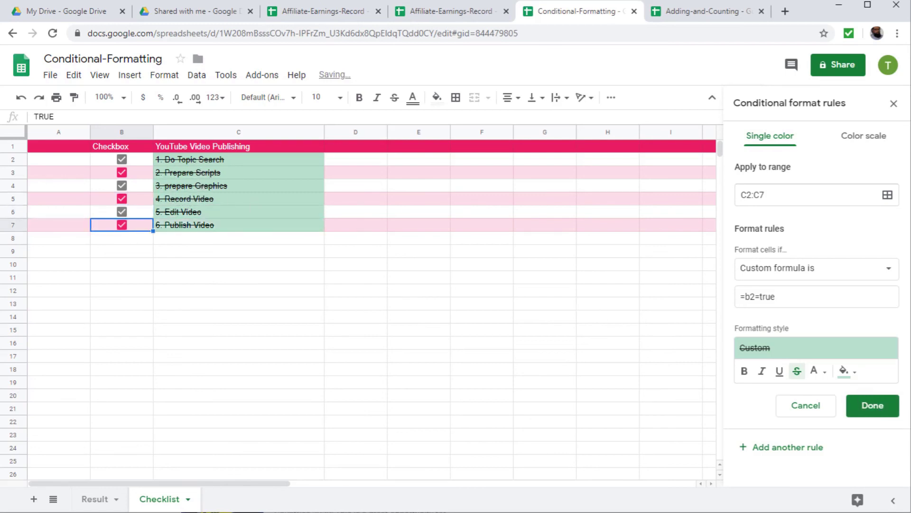
Save the rule and untick B3–B7, leaving only Do Topic Search ticked
{"action": "left_click", "coordinate": [875, 412]}
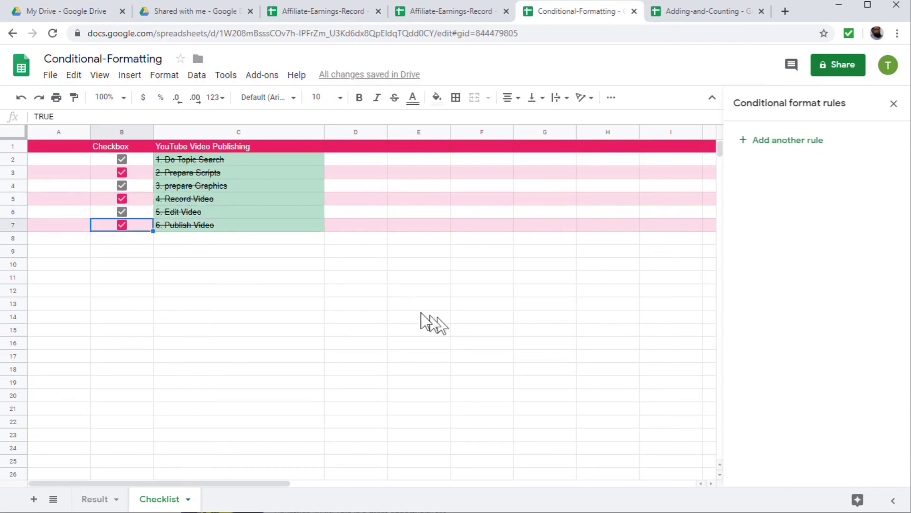
{"action": "left_click", "coordinate": [328, 290]}
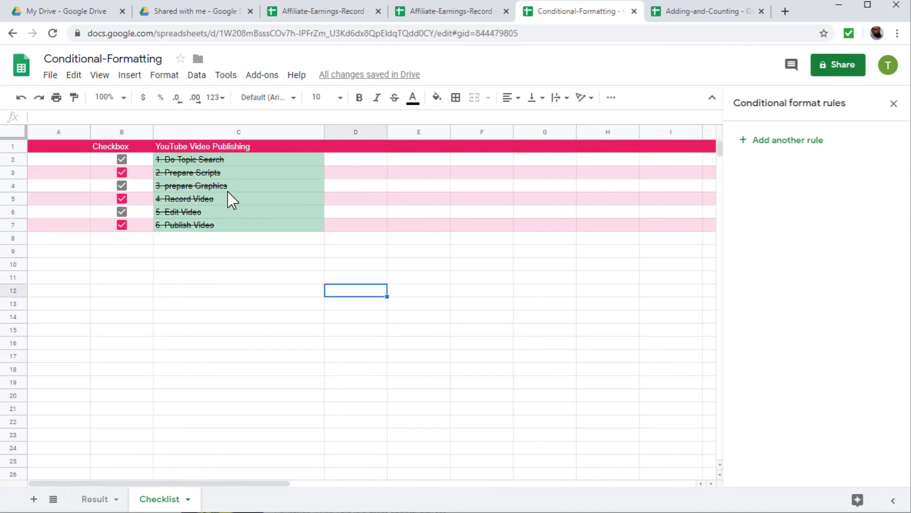
{"action": "left_click", "coordinate": [122, 225]}
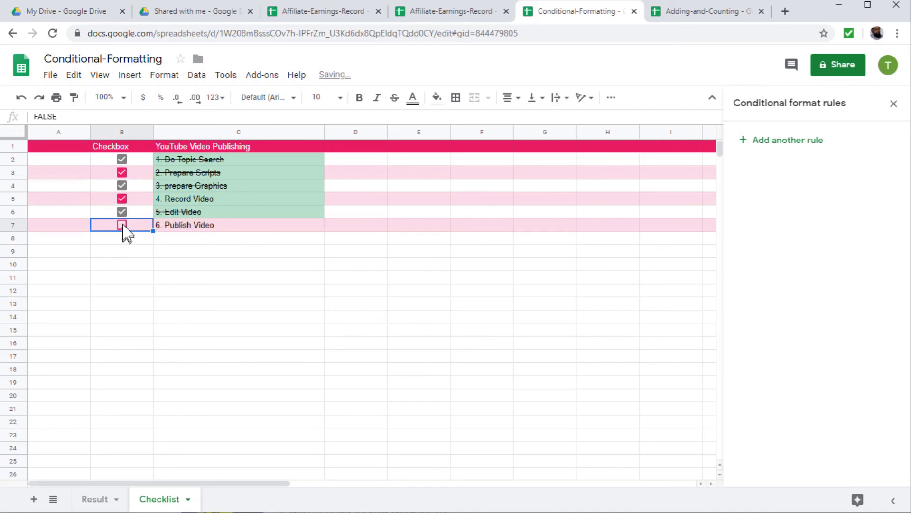
{"action": "left_click", "coordinate": [122, 212]}
{"action": "left_click", "coordinate": [122, 198]}
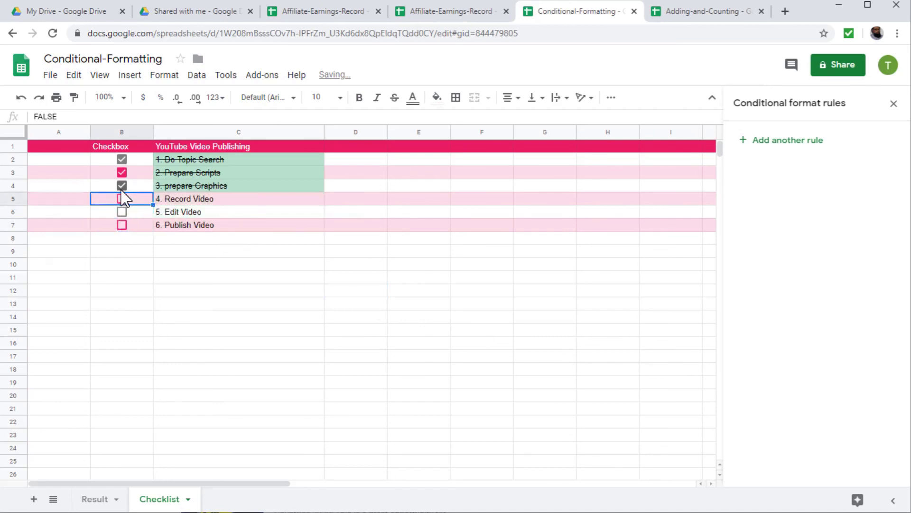
{"action": "left_click", "coordinate": [122, 185]}
{"action": "left_click", "coordinate": [122, 172]}
{"action": "left_click", "coordinate": [122, 160]}
{"action": "left_click", "coordinate": [122, 160]}
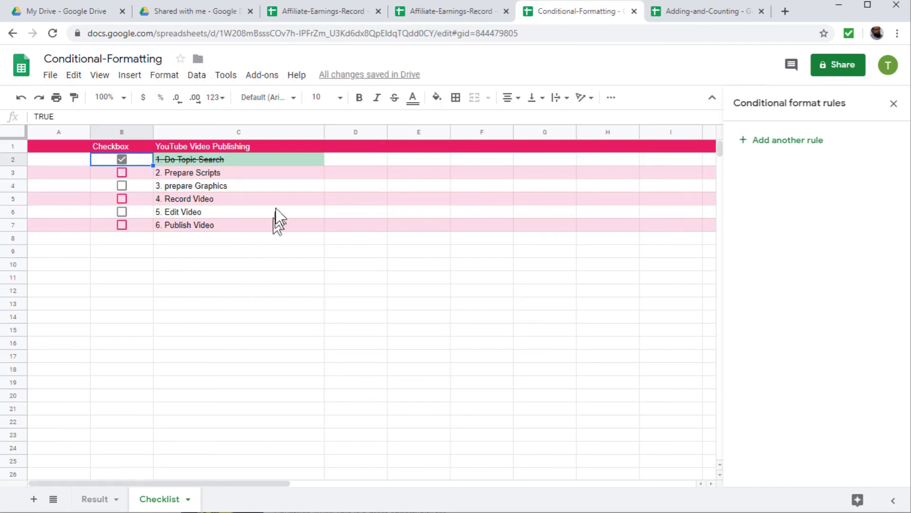
Change the checklist rule's fill to light gray 1, then tick Prepare Scripts and prepare Graphics
{"action": "left_click", "coordinate": [267, 157]}
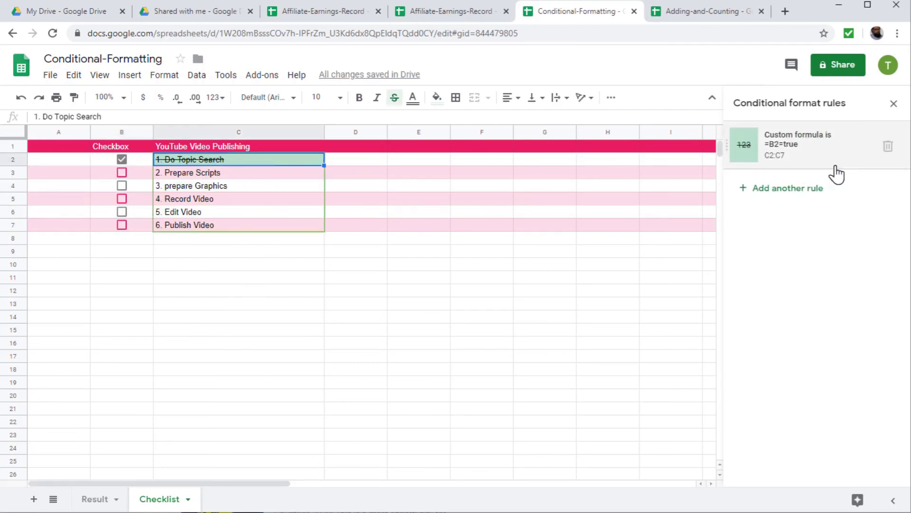
{"action": "left_click", "coordinate": [826, 148]}
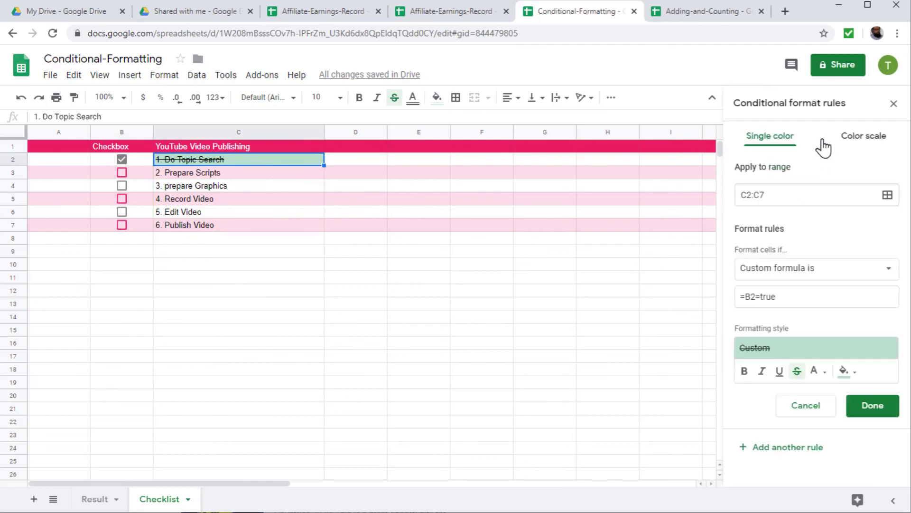
{"action": "left_click", "coordinate": [845, 375]}
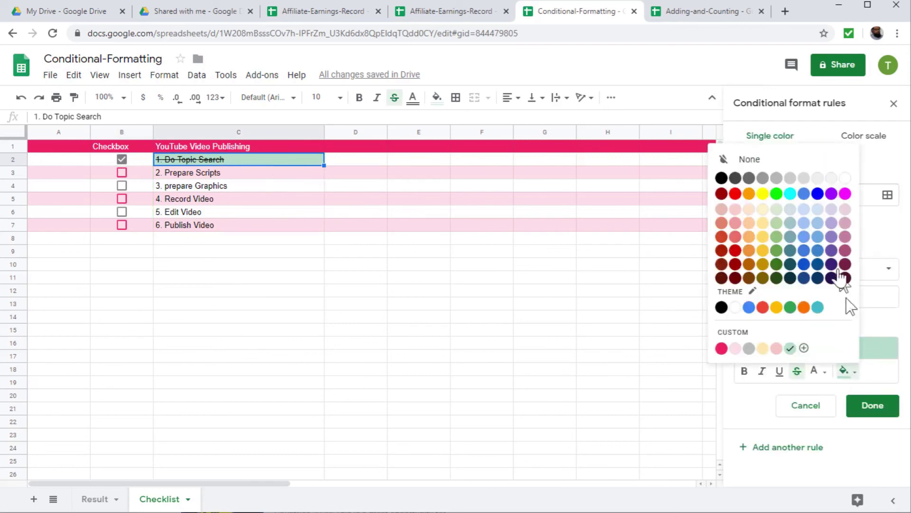
{"action": "left_click", "coordinate": [804, 179]}
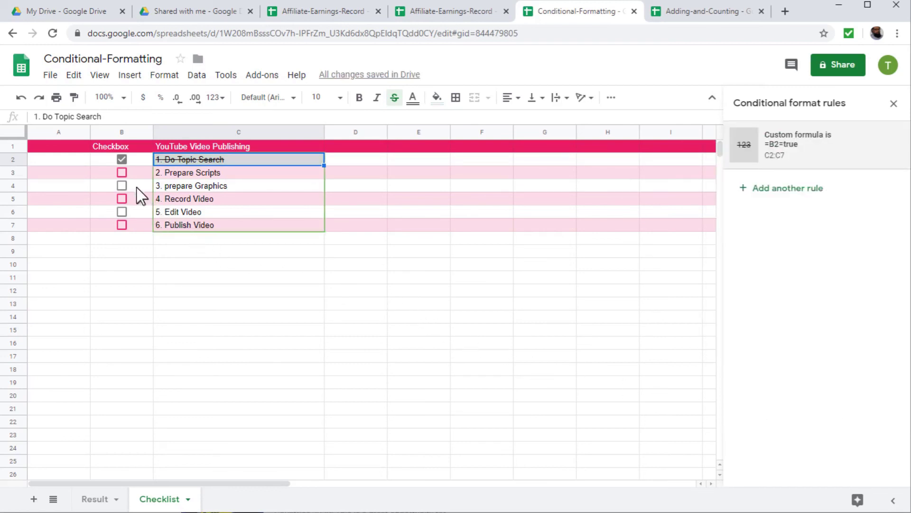
{"action": "left_click", "coordinate": [123, 175]}
{"action": "left_click", "coordinate": [122, 185]}
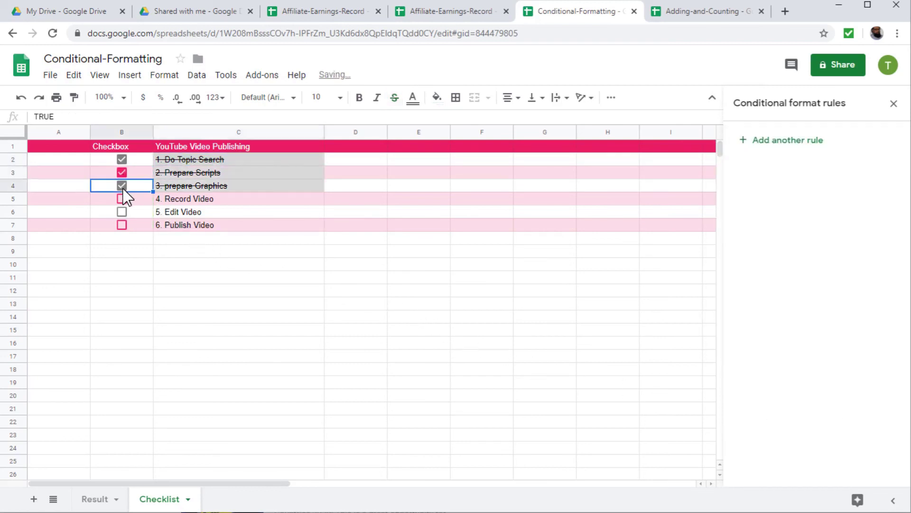